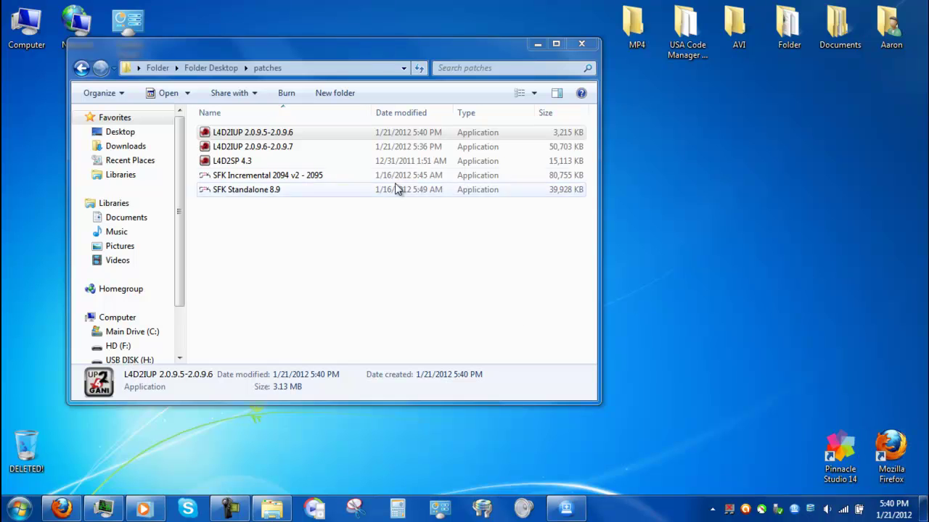
Switch to Firefox and review the incremental update list in the Left 4 Dead 2 NonSteam Guide, highlighting the 2.0.9.6-2.0.9.7 entry.
mouse_move(62, 508)
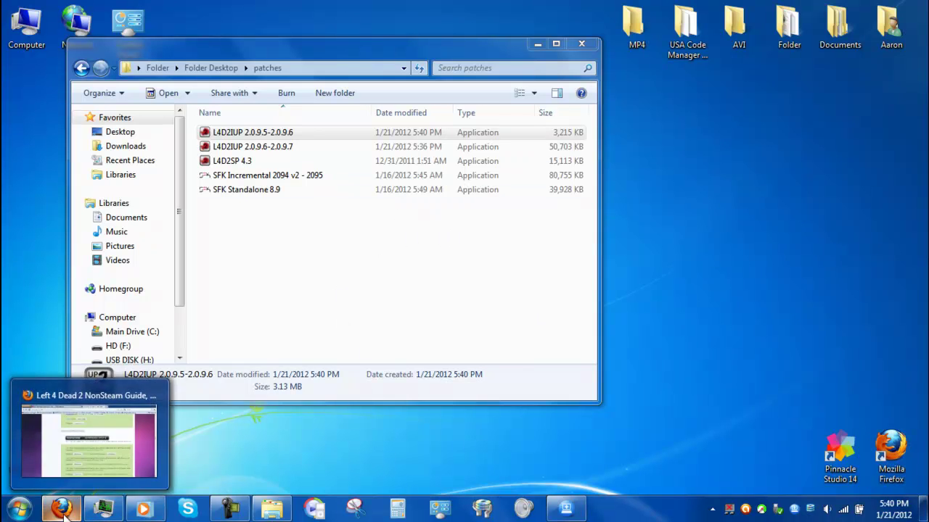
mouse_move(93, 457)
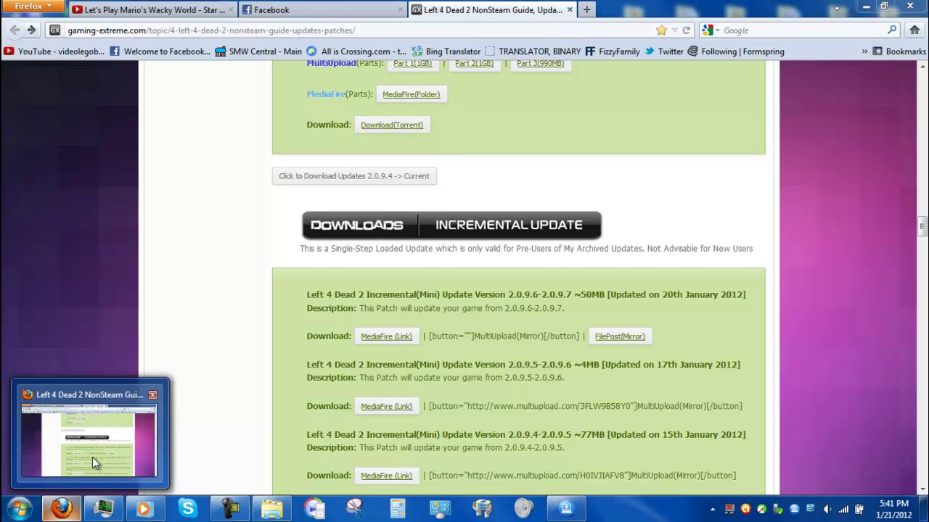
left_click(95, 452)
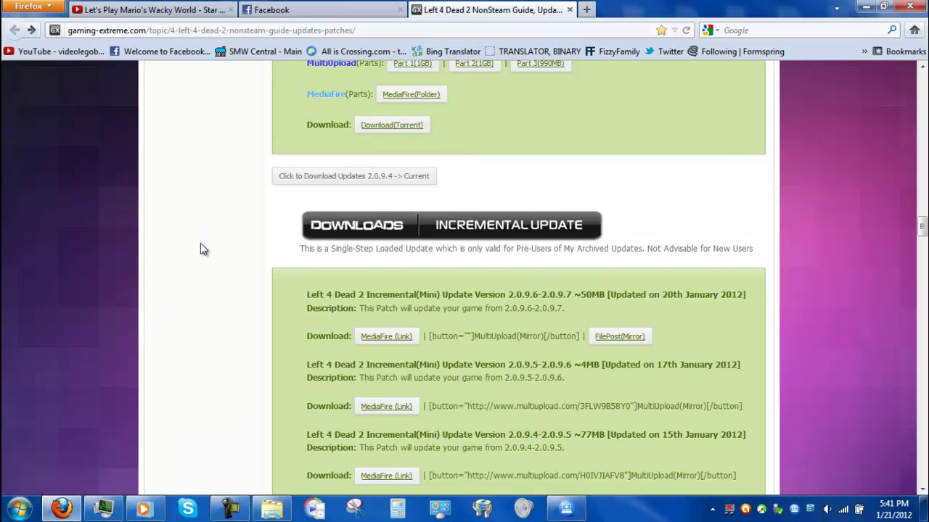
scroll(202, 307, "up", 4)
scroll(201, 308, "down", 6)
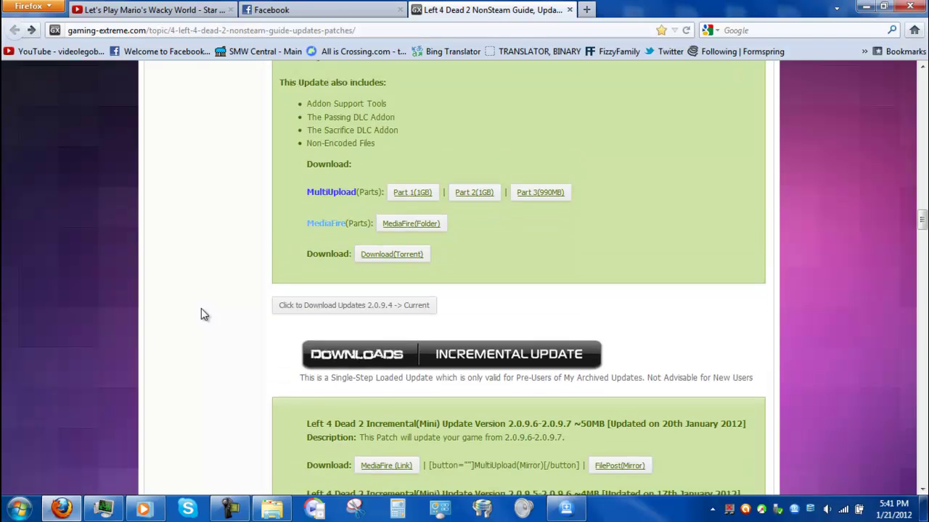
scroll(200, 309, "down", 3)
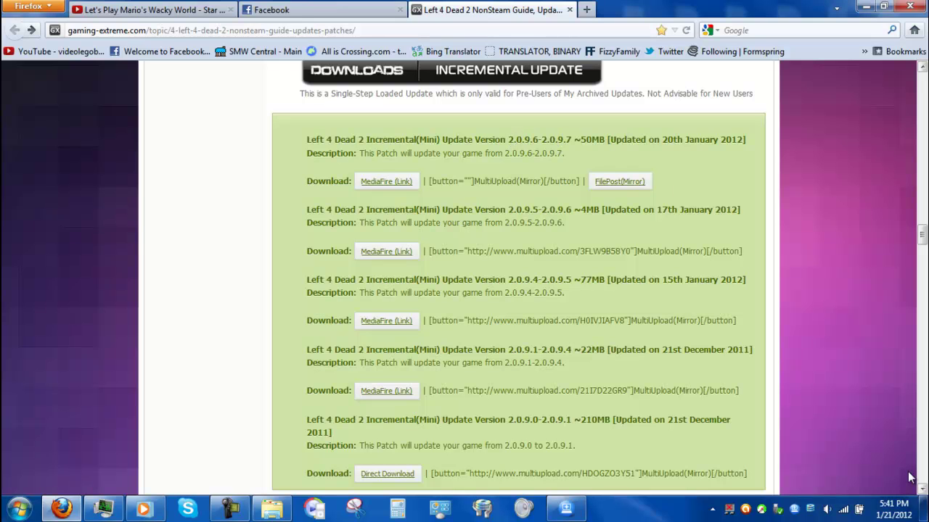
left_click_drag(542, 142, 567, 142)
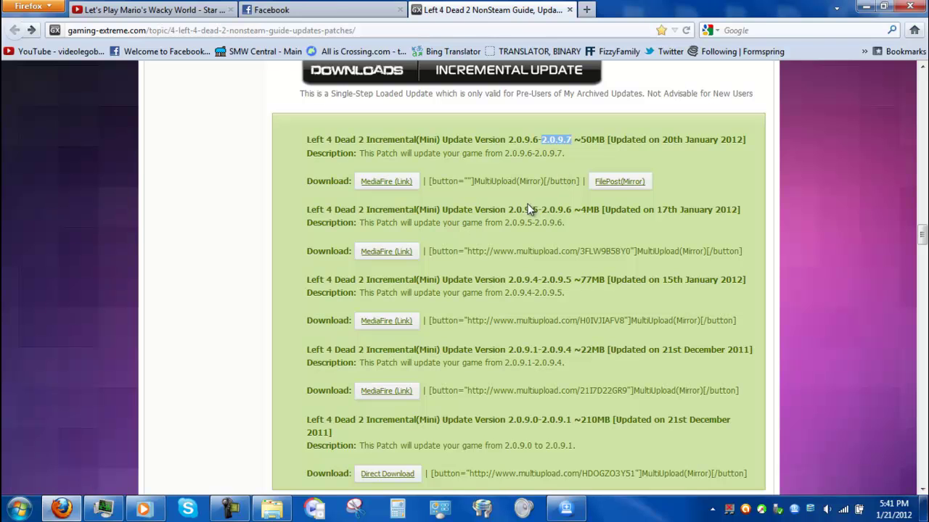
left_click_drag(601, 140, 306, 139)
left_click(734, 161)
Examine the Master Update download section and compare its version with the incremental updates listed below it.
scroll(553, 181, "up", 7)
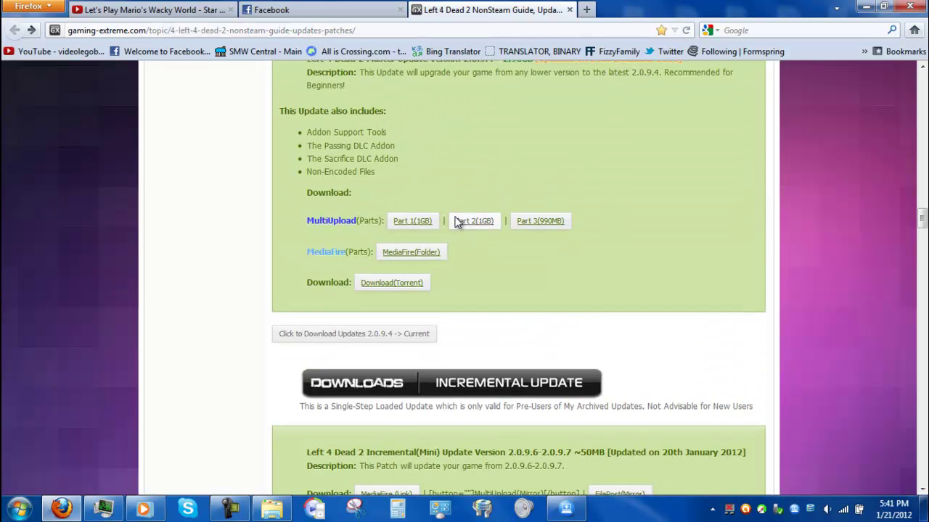
scroll(399, 246, "up", 9)
scroll(399, 265, "down", 6)
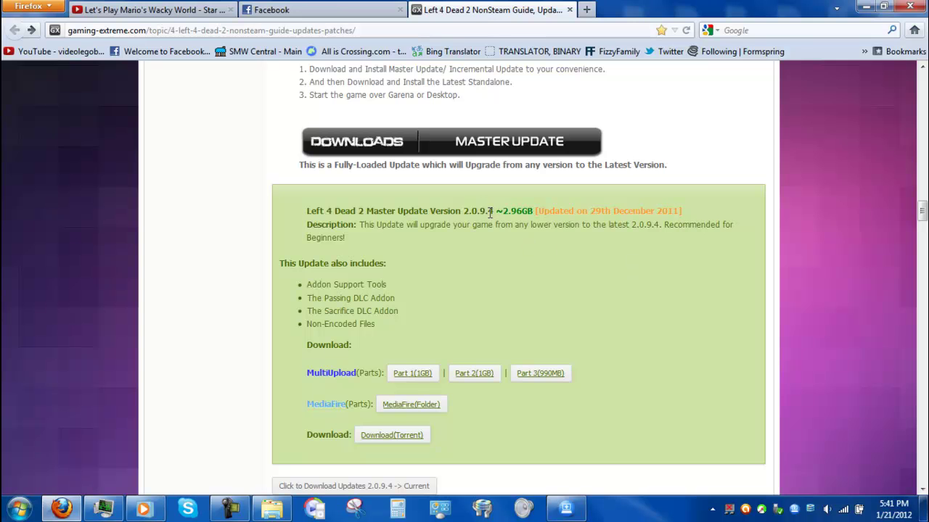
scroll(548, 265, "down", 10)
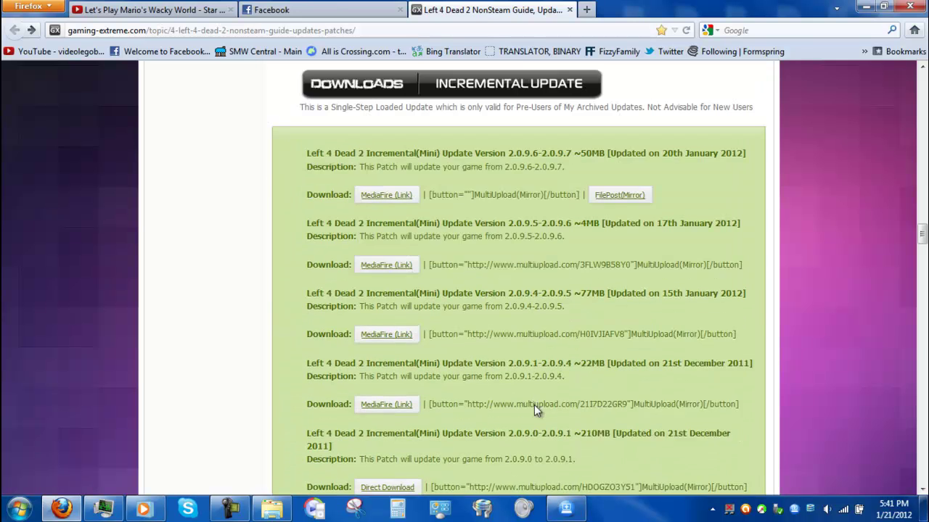
Go to the Left 4 Dead 2 Standalone Patch section from the guide's contents and examine its download link.
scroll(337, 290, "up", 15)
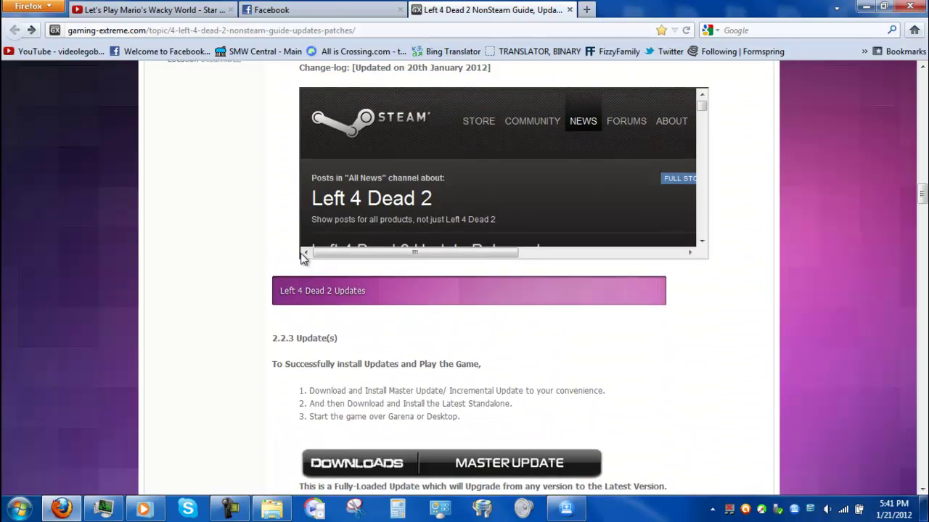
scroll(303, 258, "up", 7)
scroll(372, 281, "up", 4)
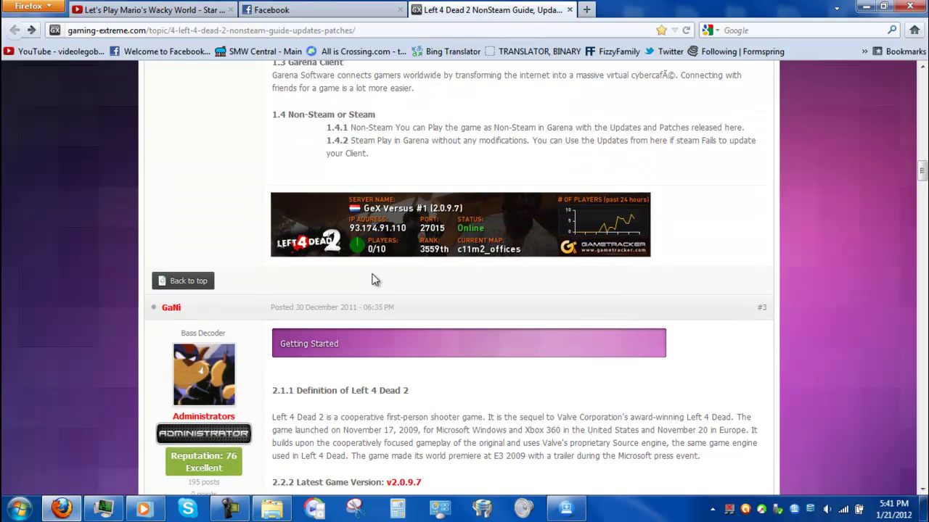
scroll(372, 281, "up", 6)
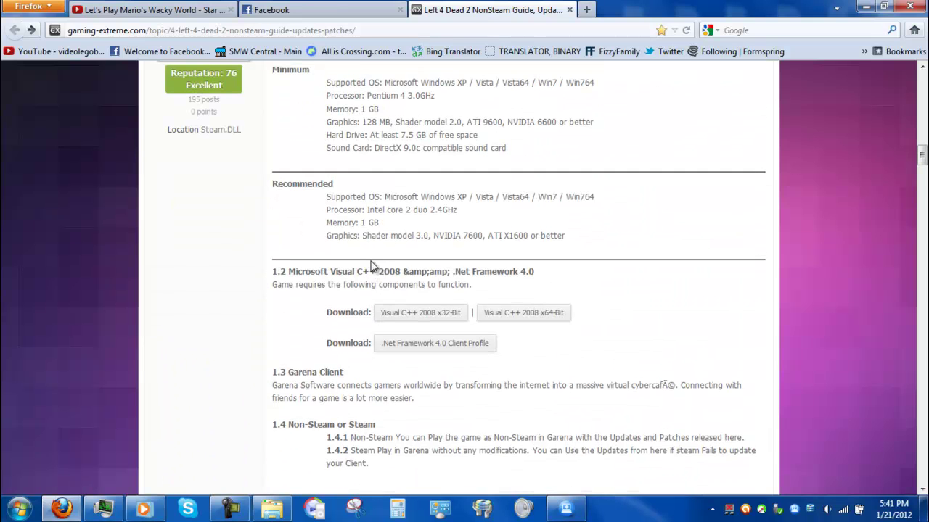
scroll(371, 266, "up", 12)
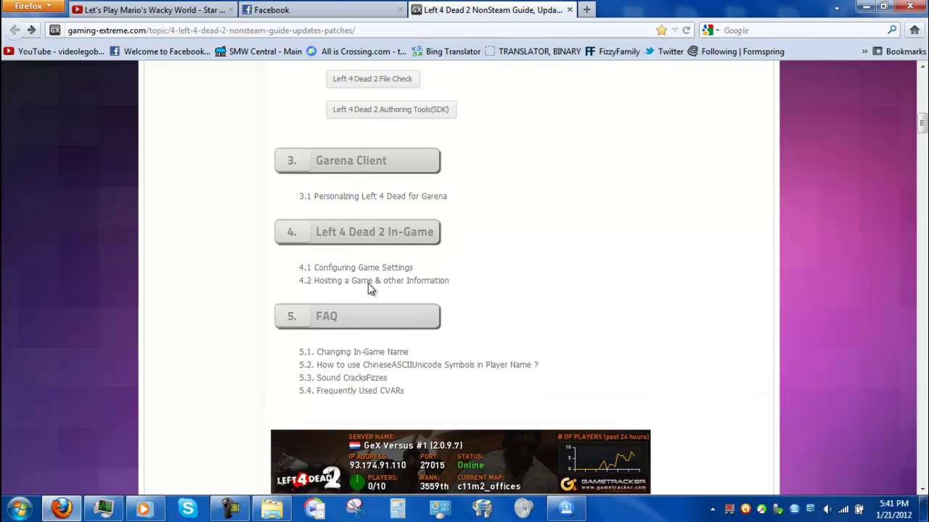
scroll(346, 326, "up", 4)
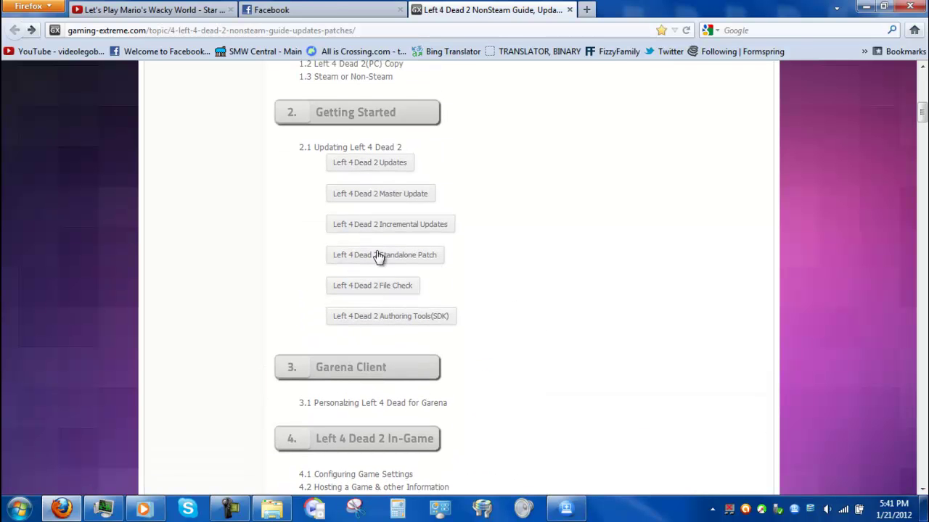
left_click(378, 256)
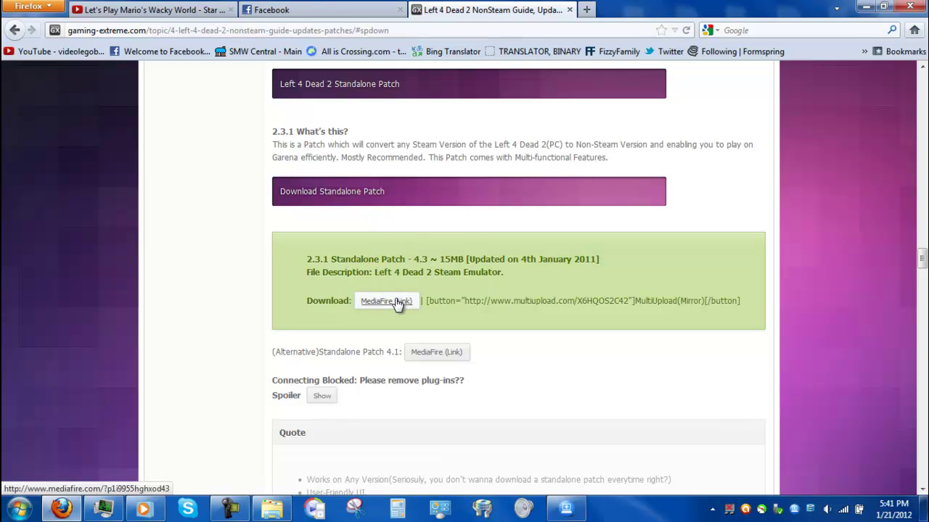
left_click_drag(307, 190, 295, 209)
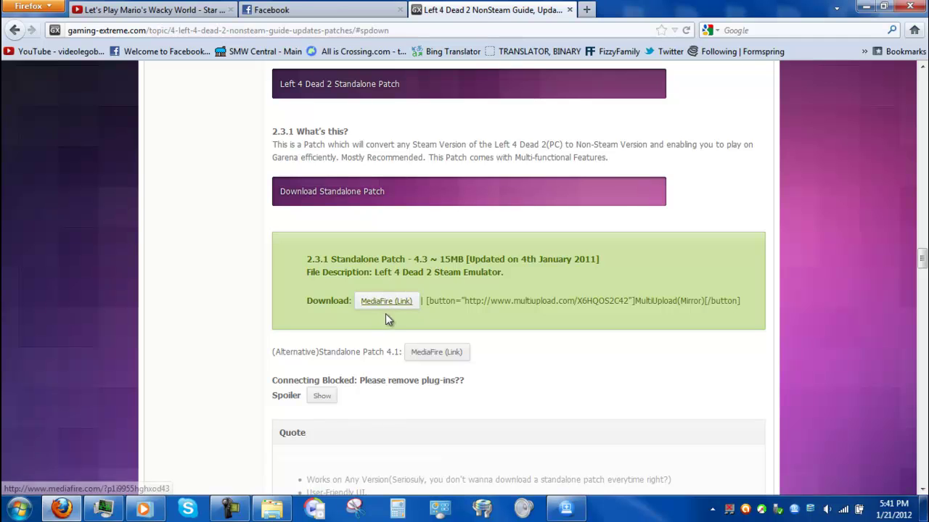
Return to the patches folder and launch the L4D2IUP 2.0.9.6-2.0.9.7 installer.
left_click(866, 6)
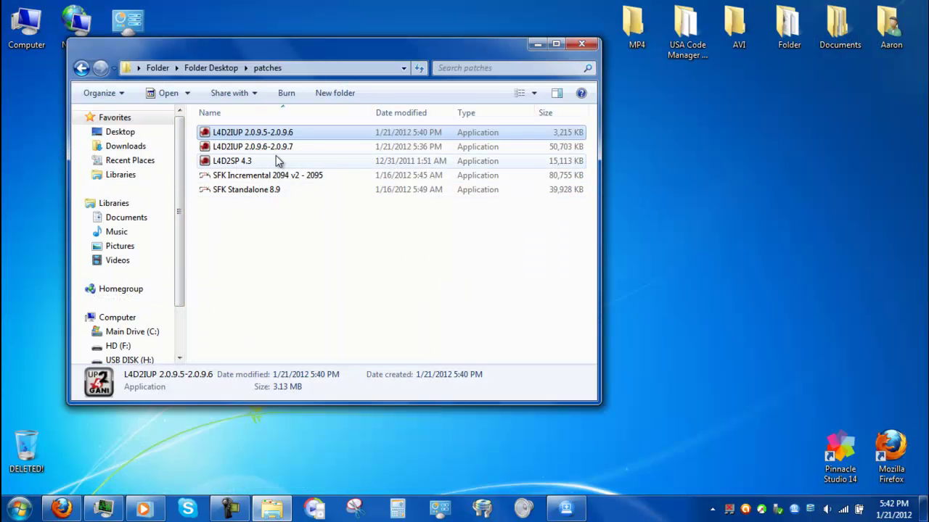
left_click(281, 148)
double_click(283, 149)
left_click(508, 267)
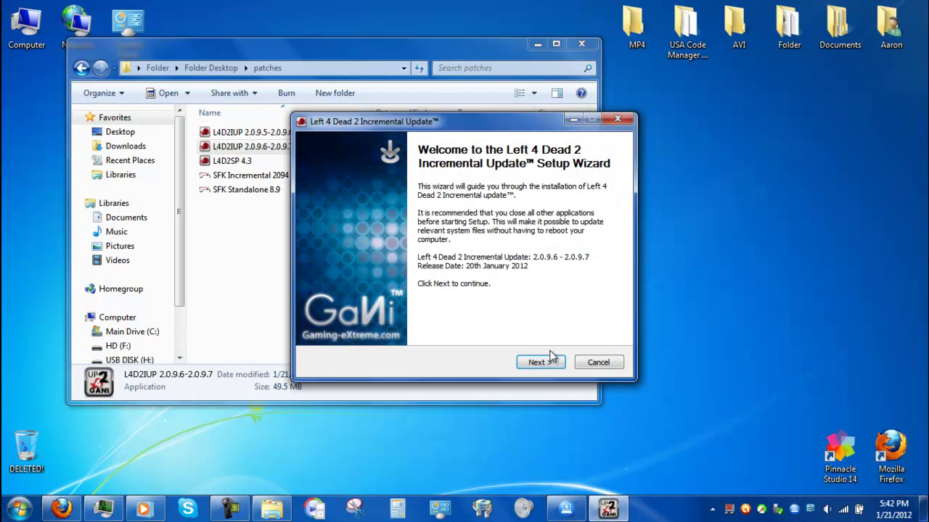
Accept the incremental update's license agreement and proceed to the install location.
left_click(546, 363)
left_click(450, 320)
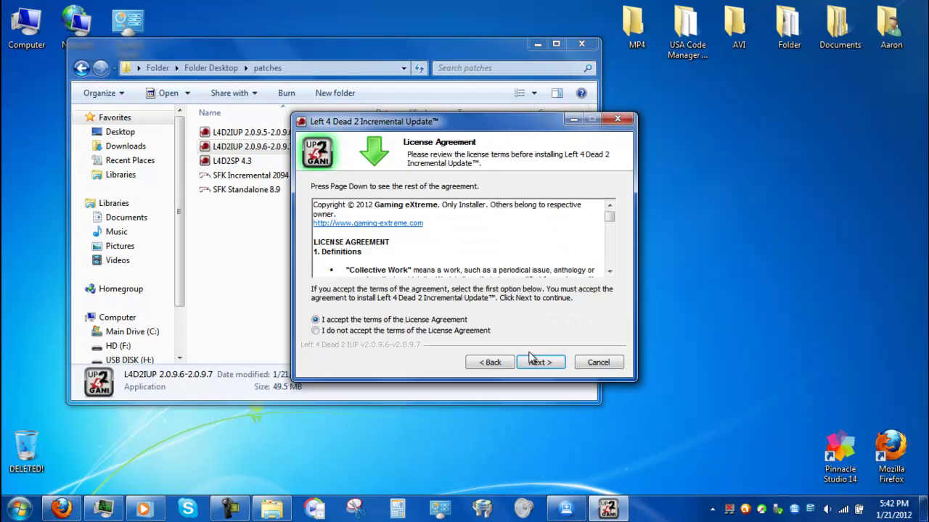
left_click(537, 362)
Set the update's destination folder to C:\Program Files (x86)\Left 4 Dead 2\Left 4 Dead 2\.
left_click(573, 282)
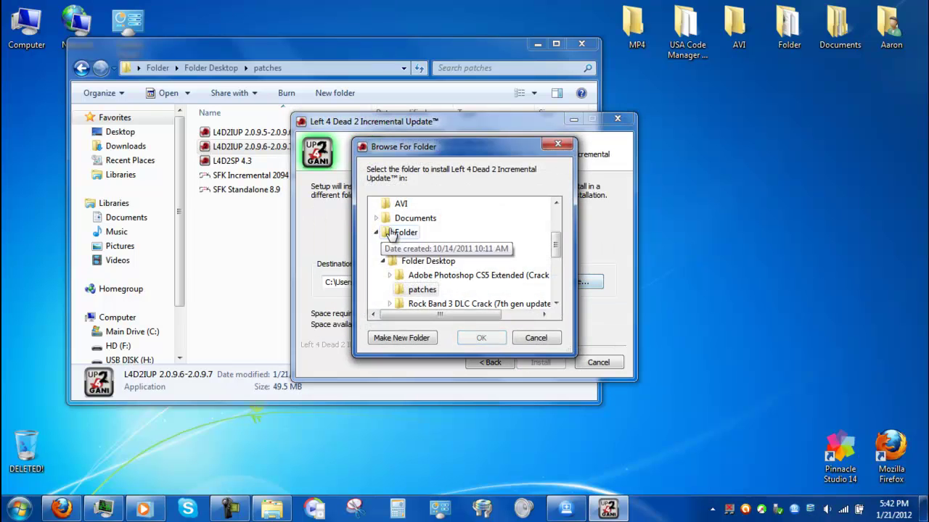
left_click(376, 232)
left_click(377, 217)
left_click(383, 218)
scroll(400, 240, "down", 3)
left_click(390, 218)
scroll(398, 247, "down", 5)
scroll(397, 260, "down", 3)
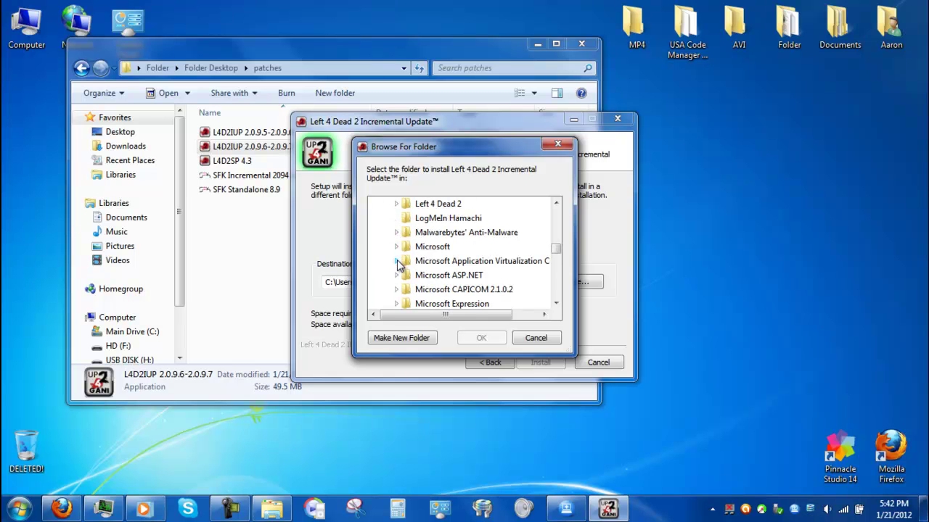
left_click(397, 204)
left_click(424, 205)
left_click(481, 338)
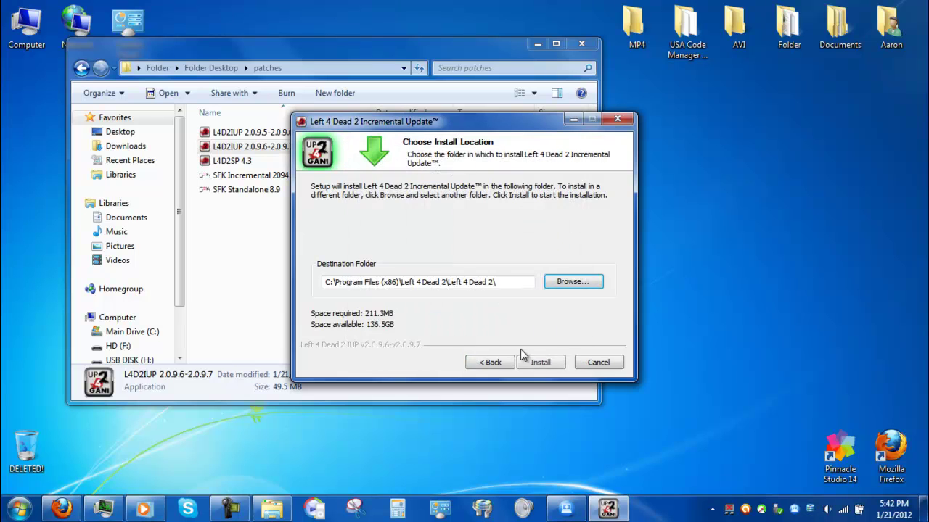
Install the incremental update with its extraction details shown, and finish the setup wizard.
left_click(540, 362)
left_click(359, 219)
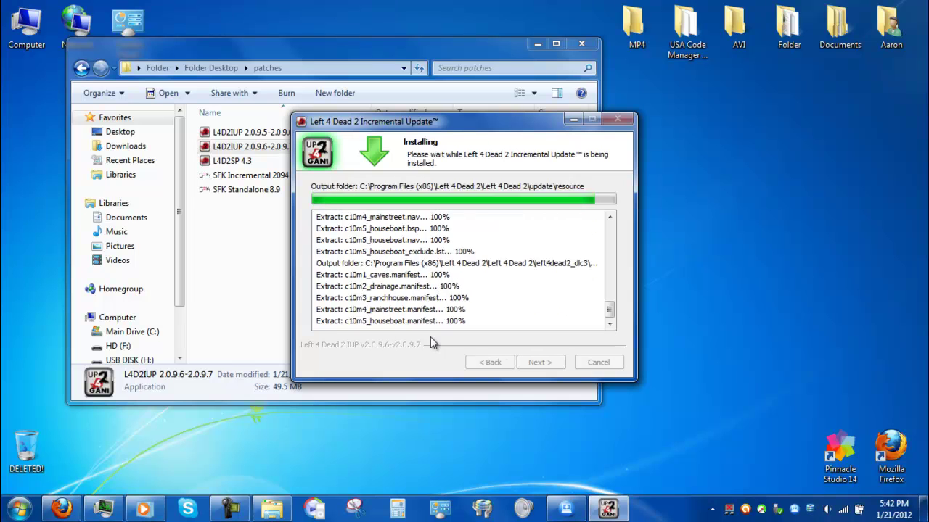
left_click(541, 362)
left_click(541, 362)
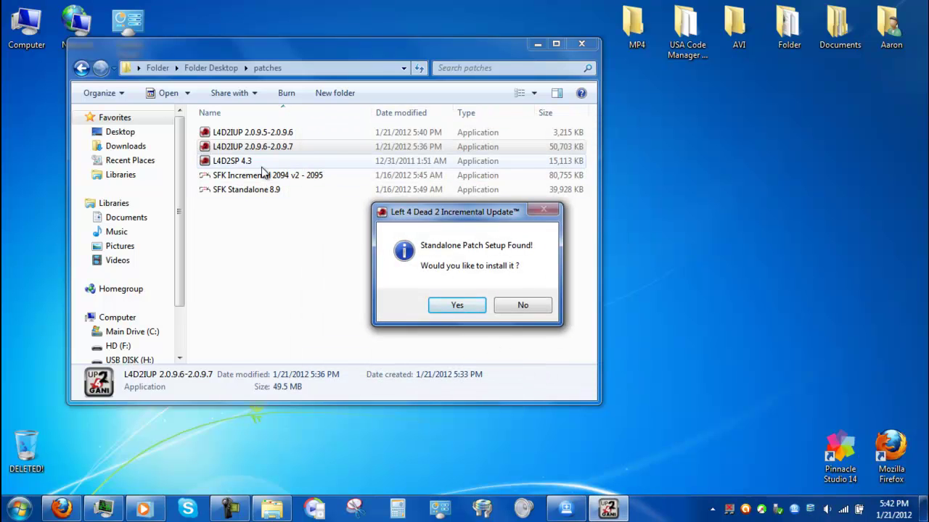
Agree to install the Standalone Patch, minimise the patches window, and check the running applications in Task Manager while it loads.
left_click(454, 307)
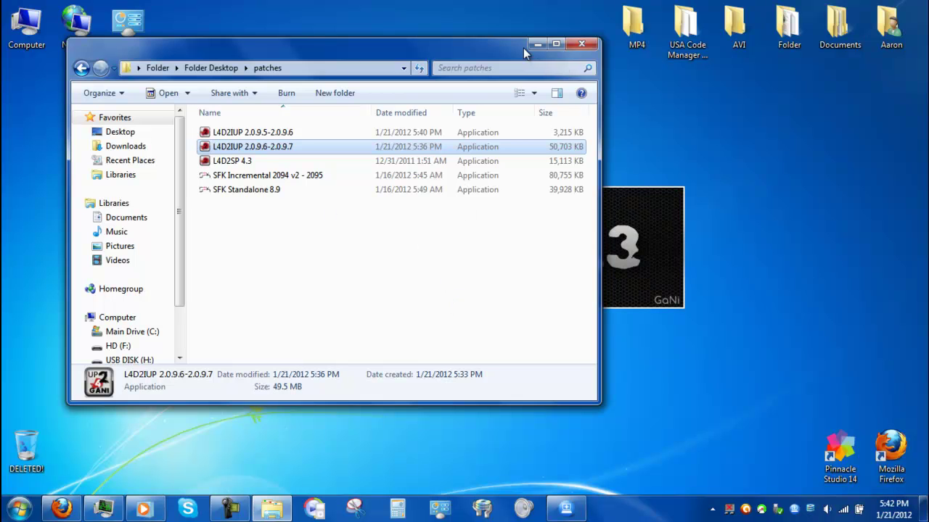
left_click(537, 45)
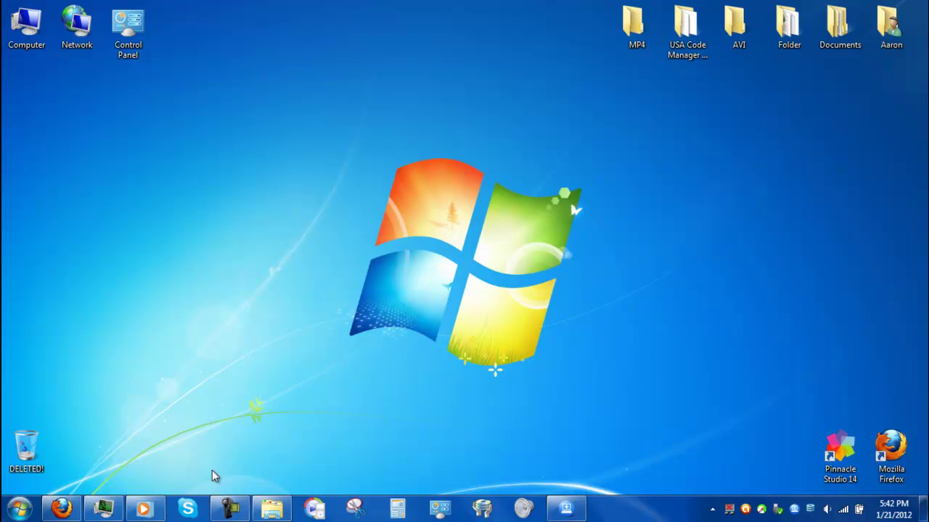
left_click(105, 508)
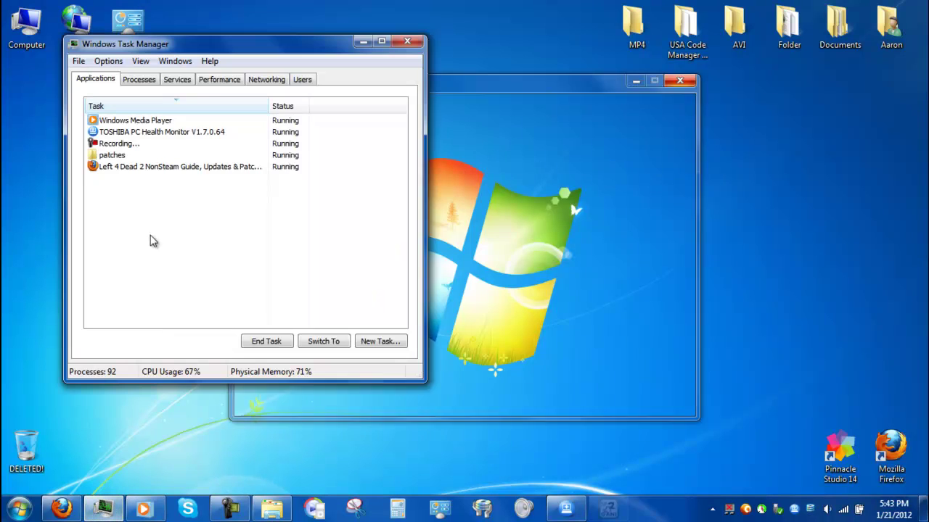
left_click(361, 41)
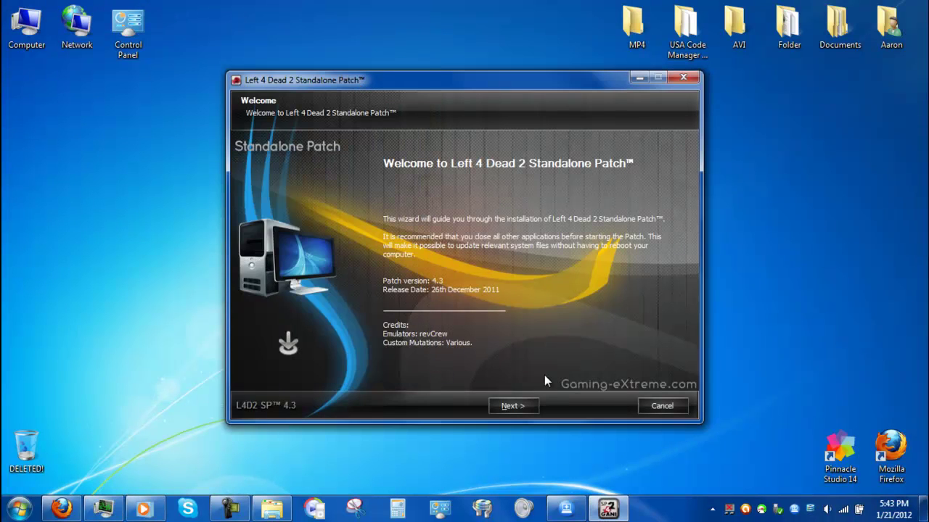
Accept the Standalone Patch license agreement and proceed to the component selection.
left_click(527, 408)
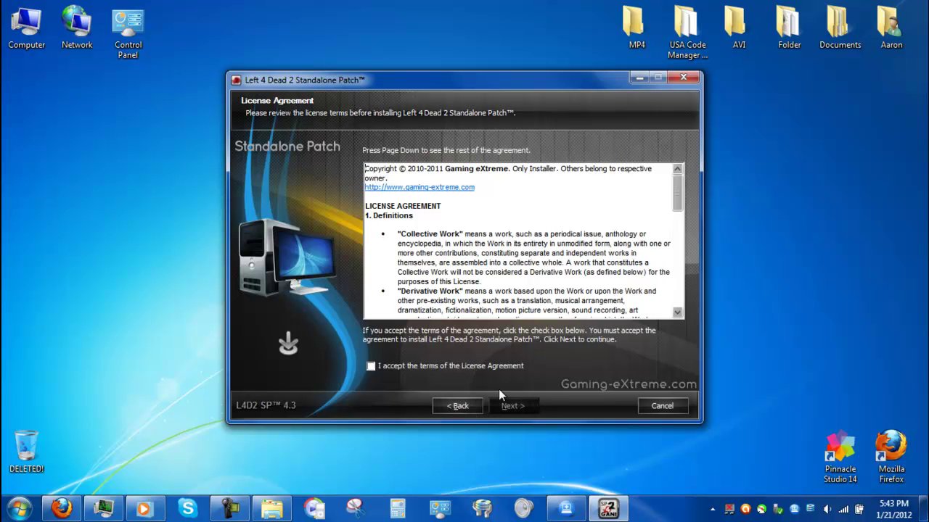
left_click(370, 367)
left_click(512, 407)
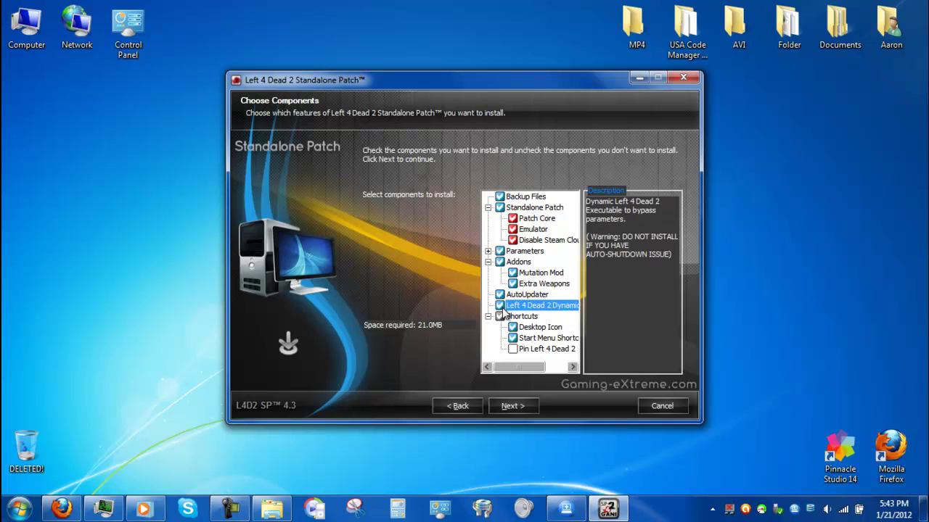
Expand the Parameters components and exclude the Desktop Icon, Start Menu and Pin Left 4 Dead 2 shortcuts from the installation.
left_click(514, 350)
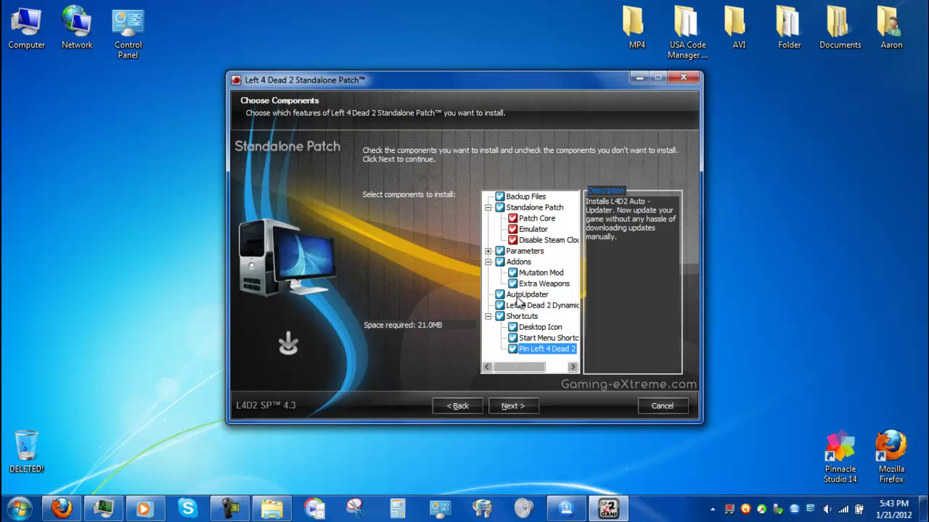
left_click(488, 251)
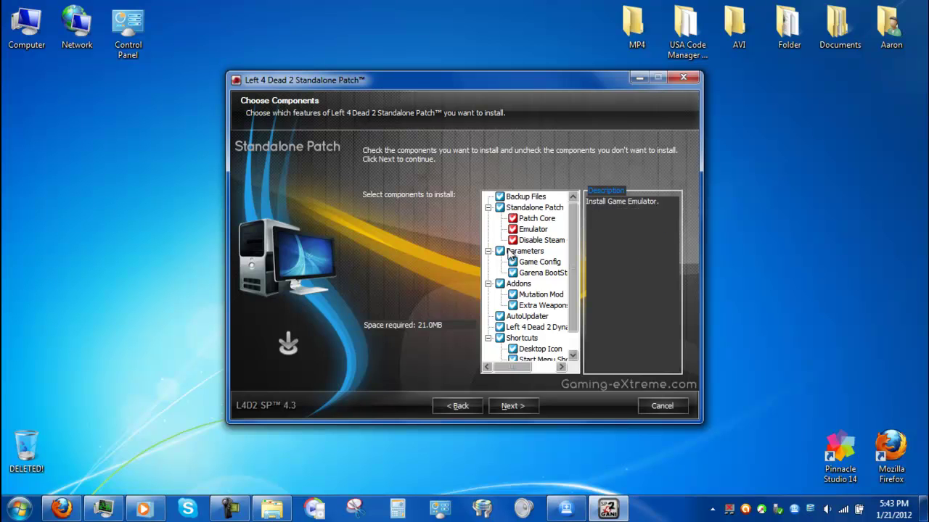
scroll(522, 341, "down", 1)
left_click(520, 350)
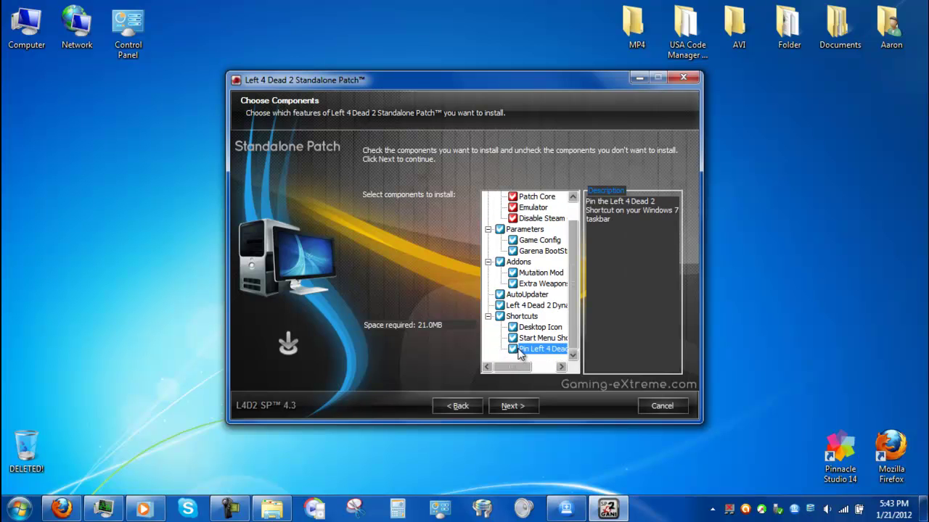
left_click(513, 327)
left_click(513, 338)
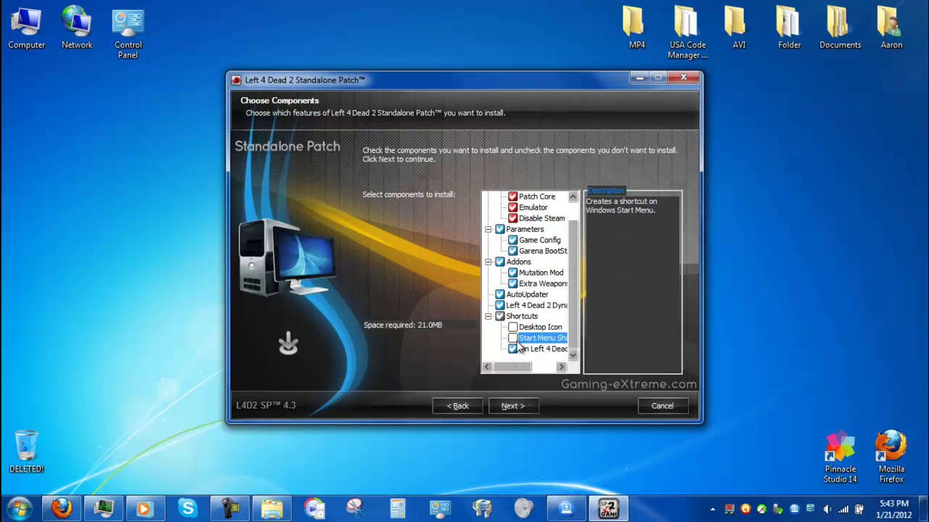
left_click(513, 349)
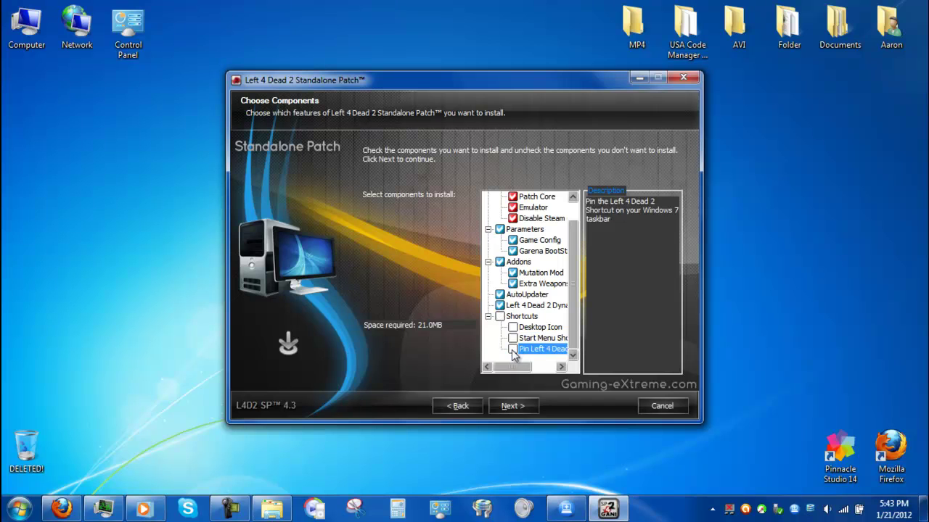
Keep the rev-Crew (Custom Servers) emulator and set the "Everyday I'm buffering" image from the Pictures library's pics folder as the game avatar.
left_click(517, 412)
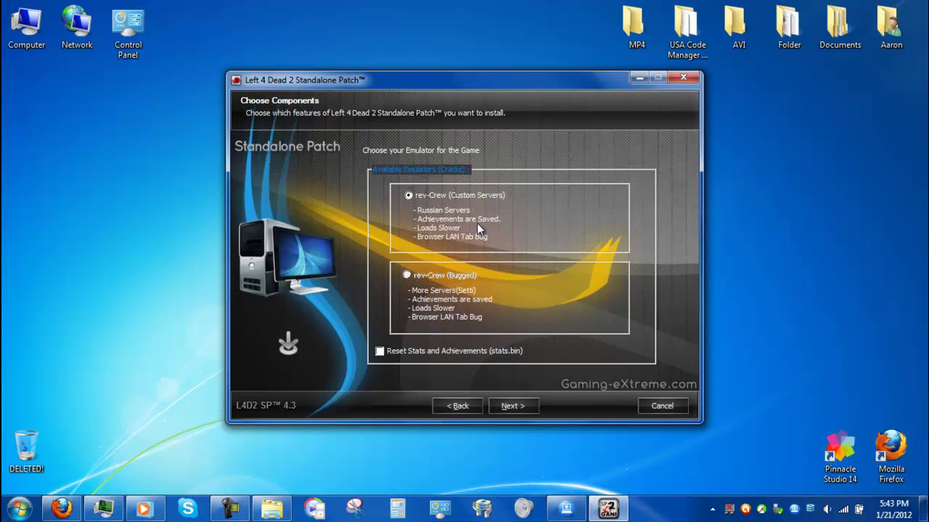
left_click(508, 408)
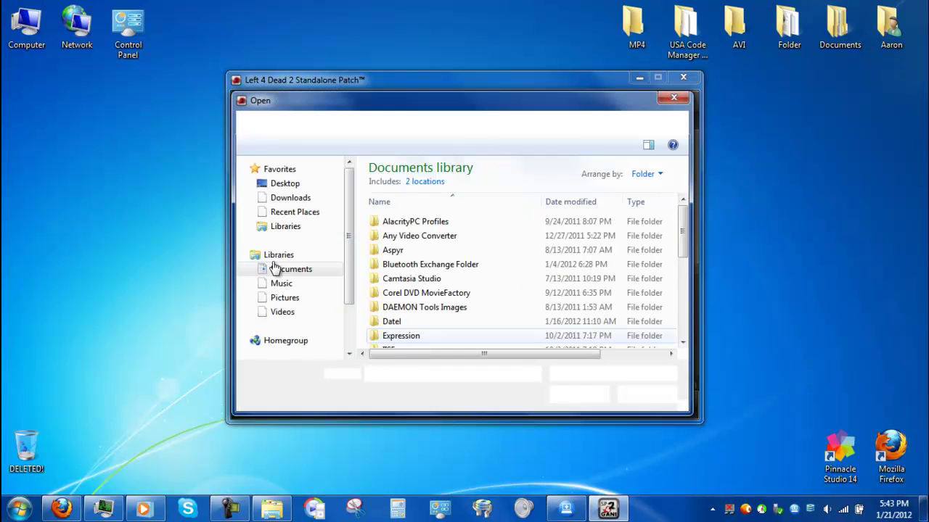
left_click(282, 302)
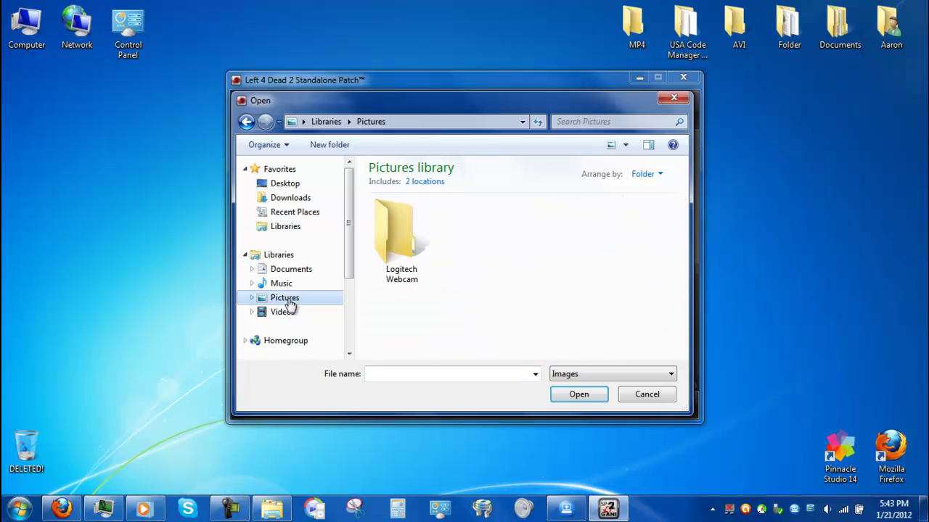
double_click(552, 250)
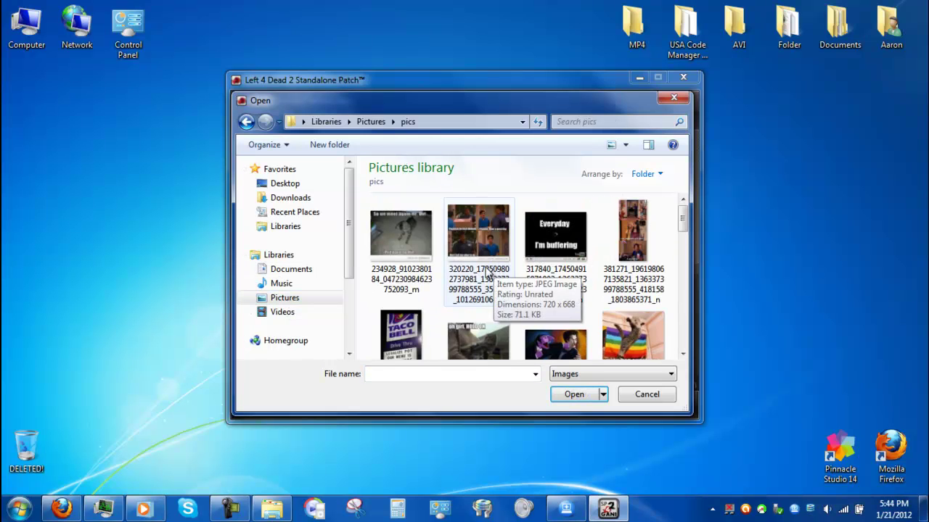
left_click(390, 330)
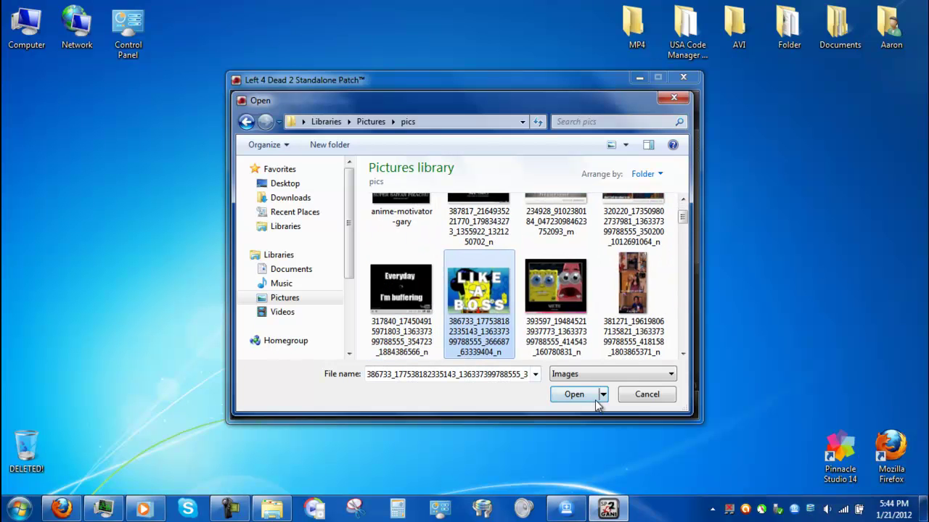
scroll(551, 340, "down", 1)
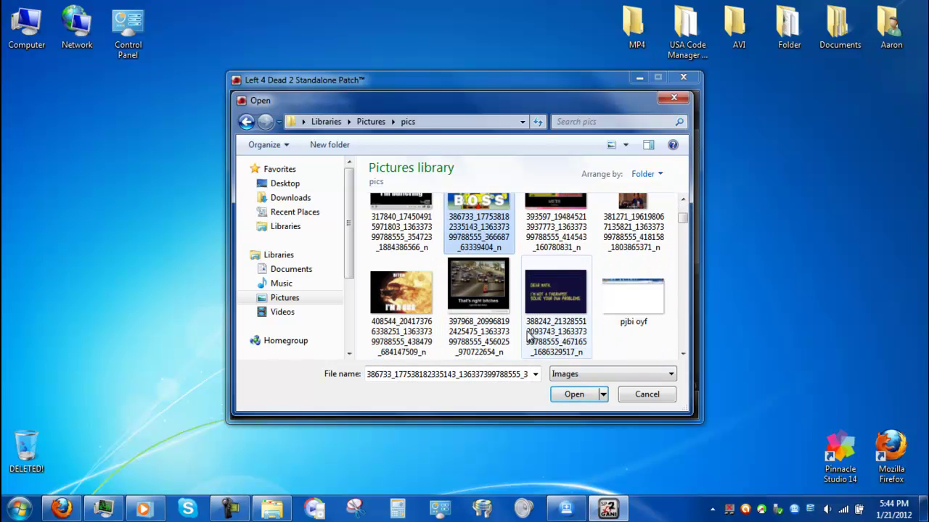
left_click(433, 251)
scroll(574, 377, "down", 1)
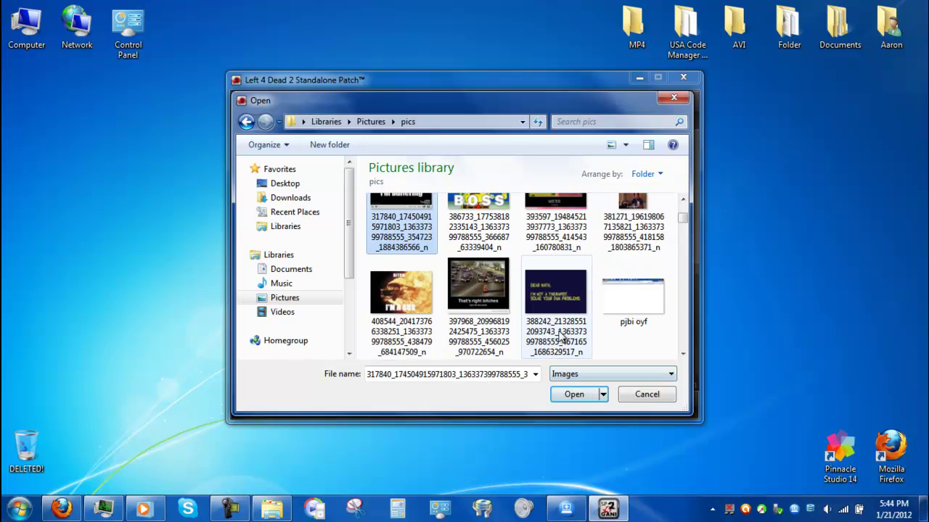
left_click(577, 396)
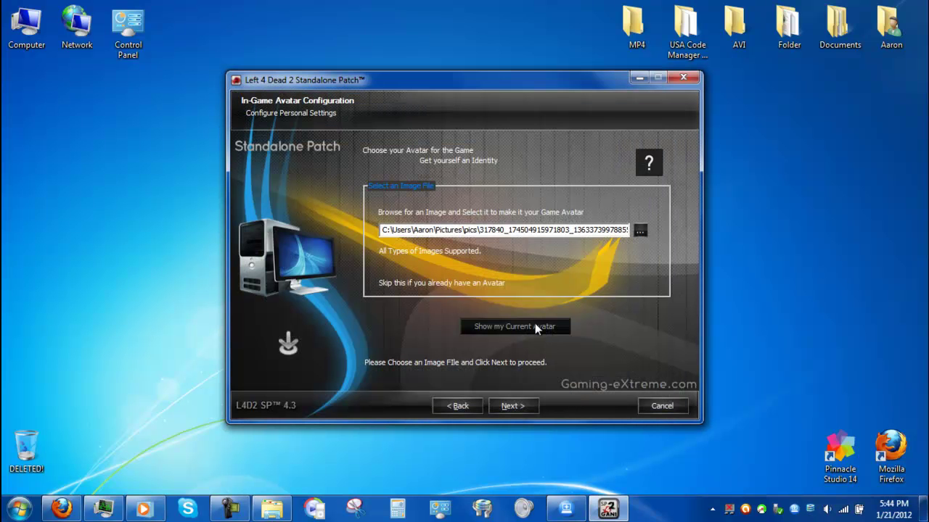
left_click(510, 405)
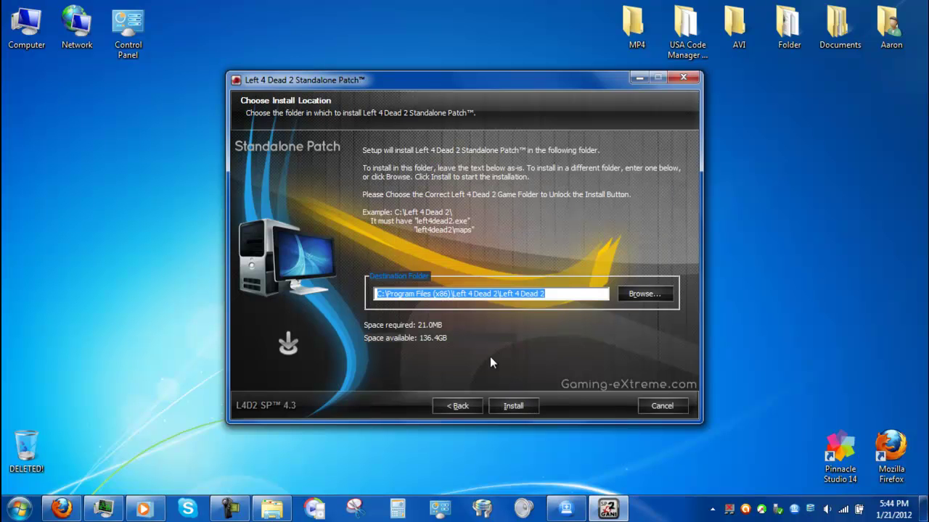
Check the destination in the folder browser, keep C:\Program Files (x86)\Left 4 Dead 2\Left 4 Dead 2, and start the installation.
mouse_move(595, 295)
left_mouse_down()
mouse_move(402, 295)
mouse_move(602, 296)
left_mouse_up()
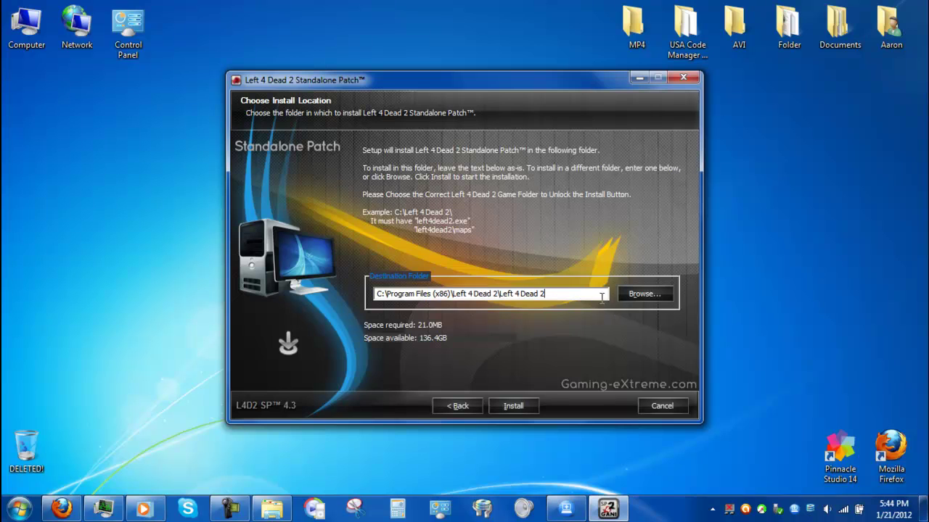
left_click(661, 298)
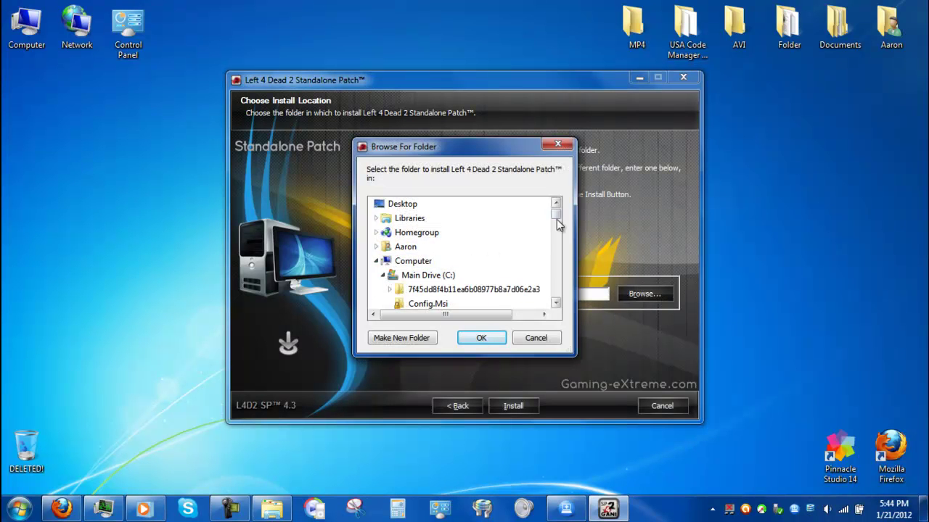
scroll(557, 220, "down", 5)
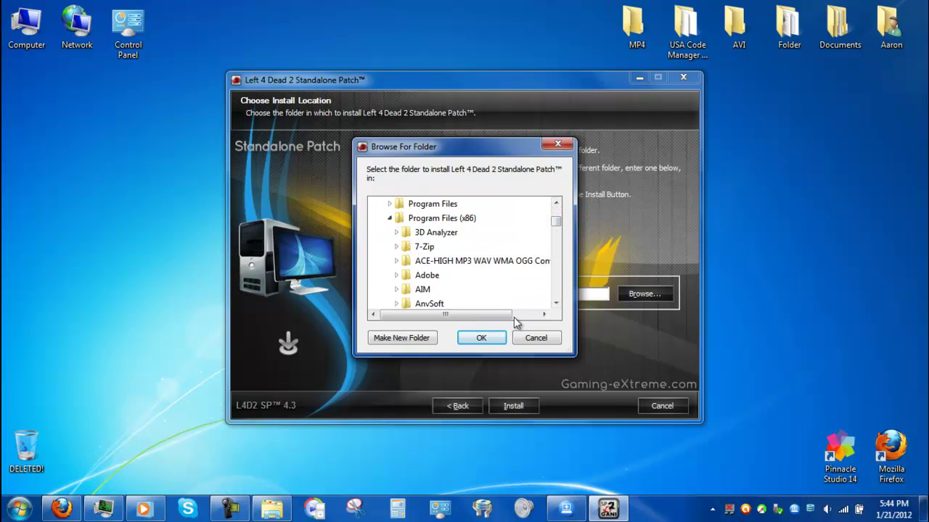
left_click_drag(556, 218, 554, 250)
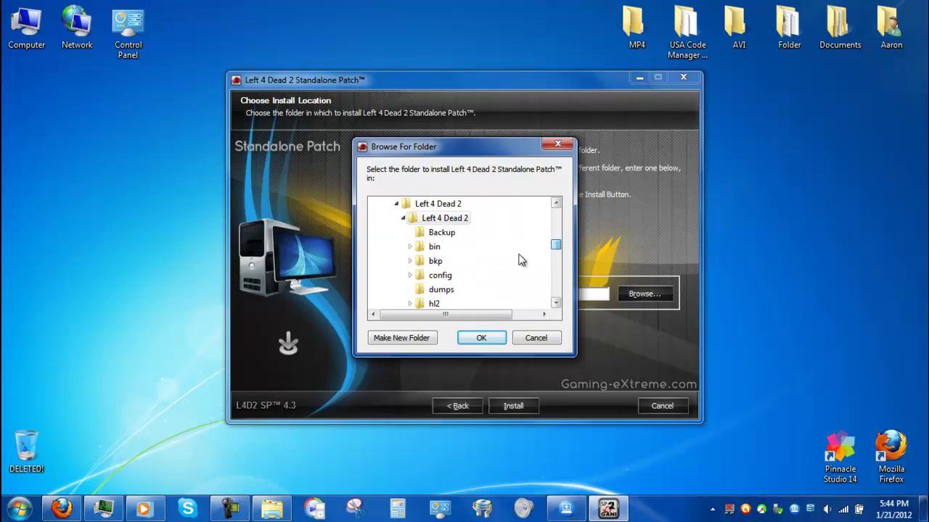
left_click(527, 341)
left_click(503, 409)
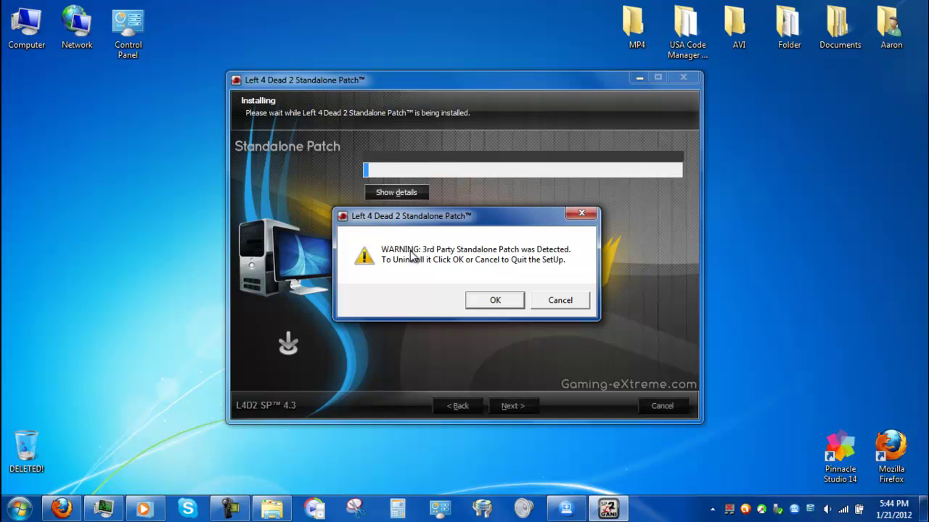
Uninstall the detected SFK Standalone 8.9 patch and complete the Standalone Patch installation with its details shown.
left_click(506, 305)
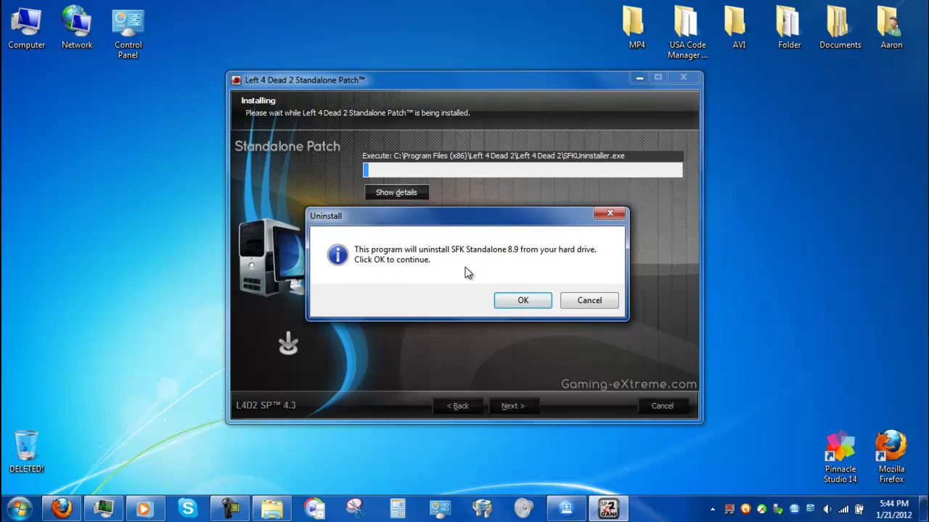
left_click(518, 301)
left_click(408, 193)
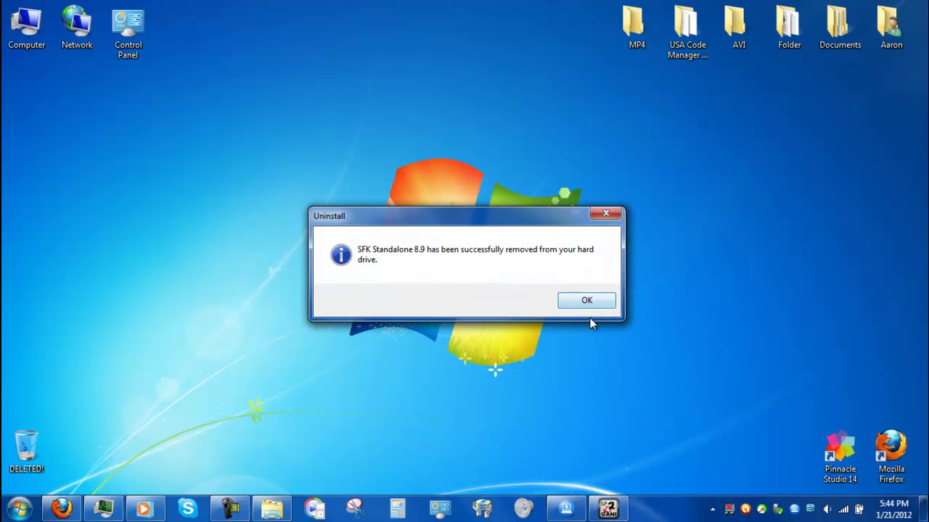
left_click(586, 300)
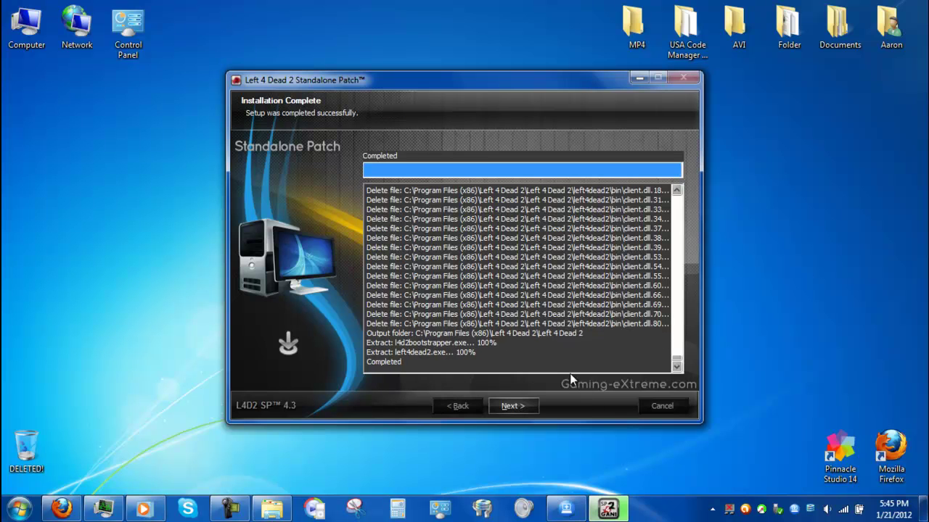
left_click(528, 408)
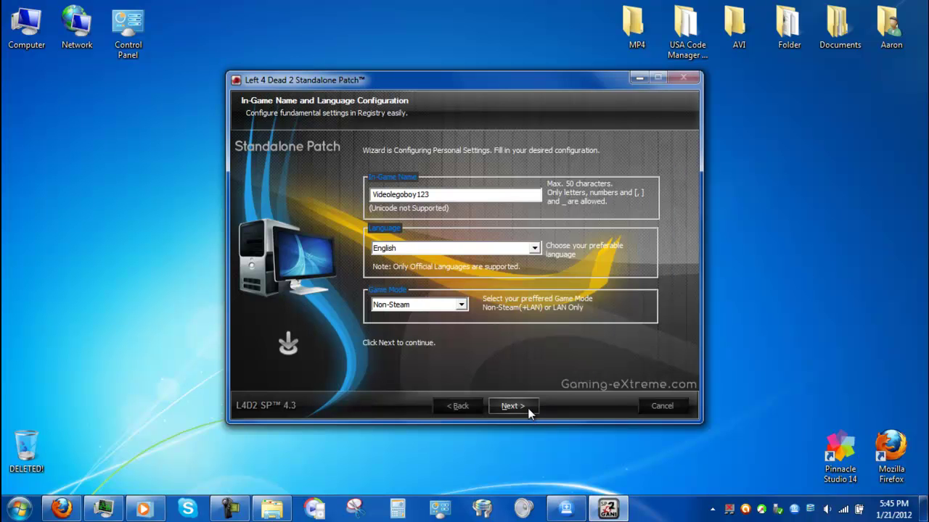
Keep the existing in-game name, English language and Non-Steam game mode, and finish the setup wizard without the optional guide or donation page.
left_click(442, 305)
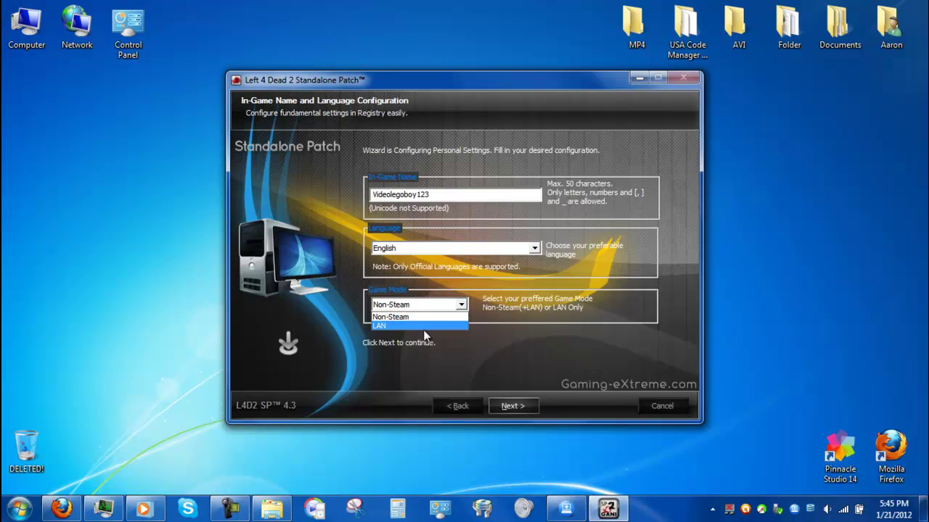
left_click(503, 328)
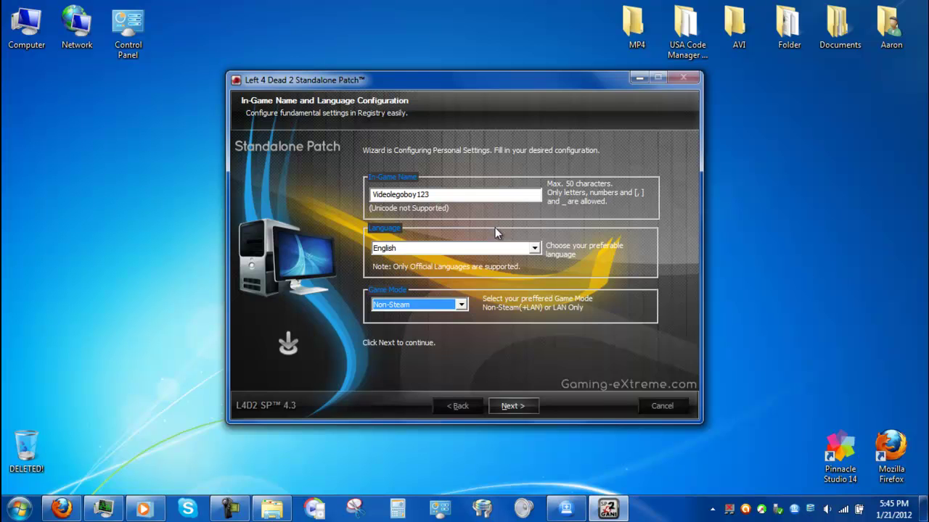
left_click(462, 249)
left_click(472, 249)
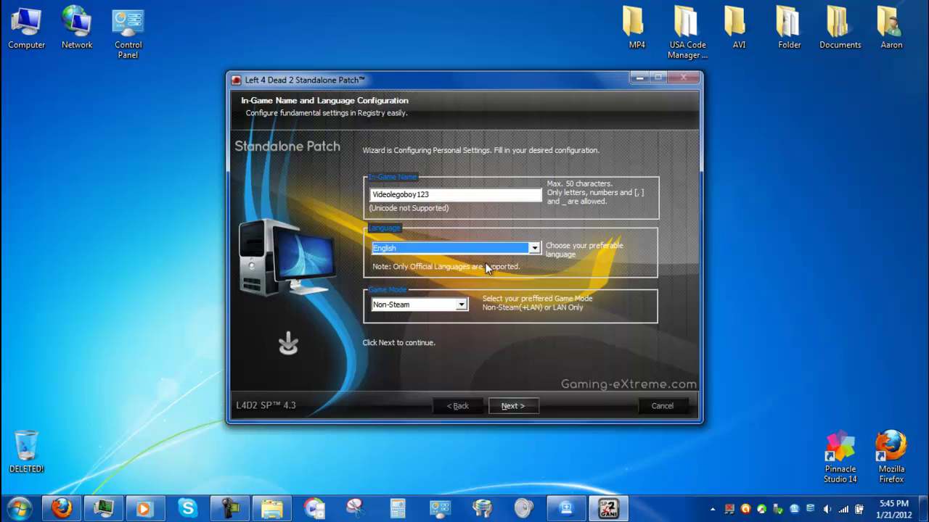
left_click(465, 248)
left_click(439, 260)
left_click_drag(455, 192, 397, 195)
left_click(459, 307)
left_click(428, 317)
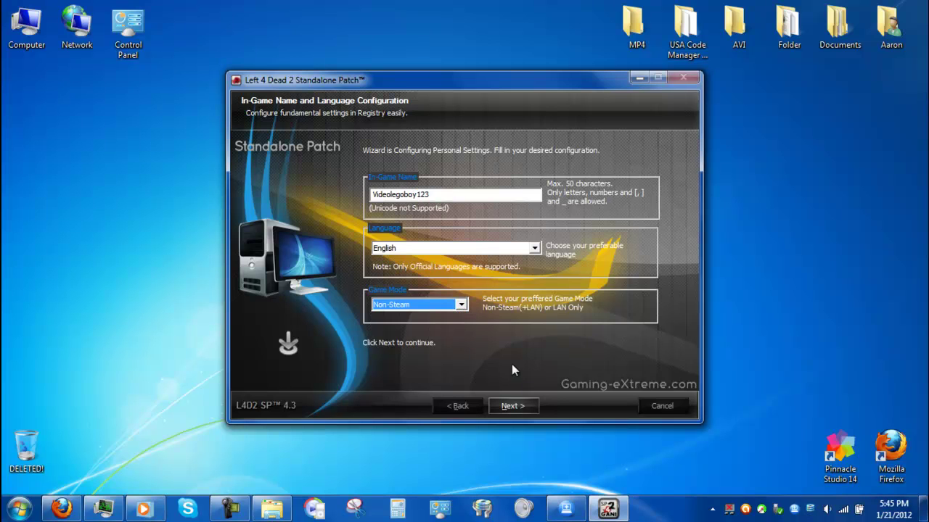
left_click(524, 408)
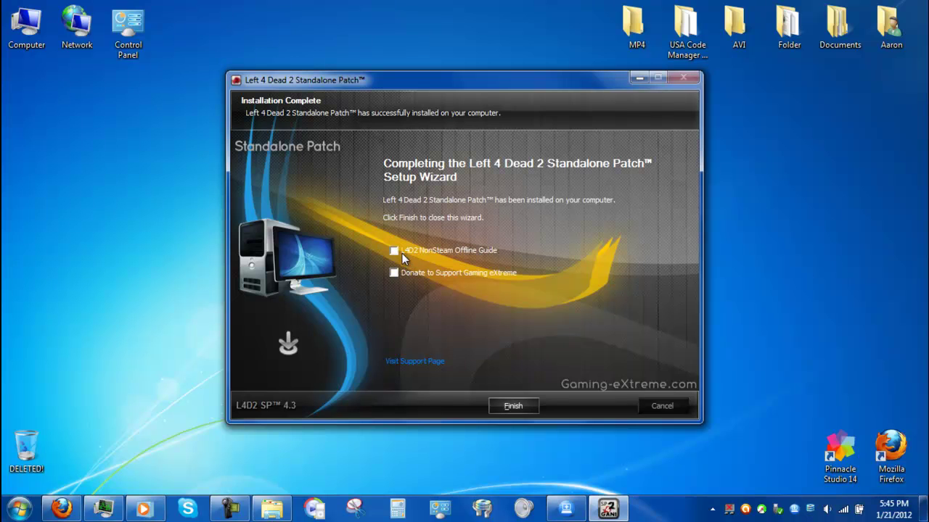
left_click(513, 406)
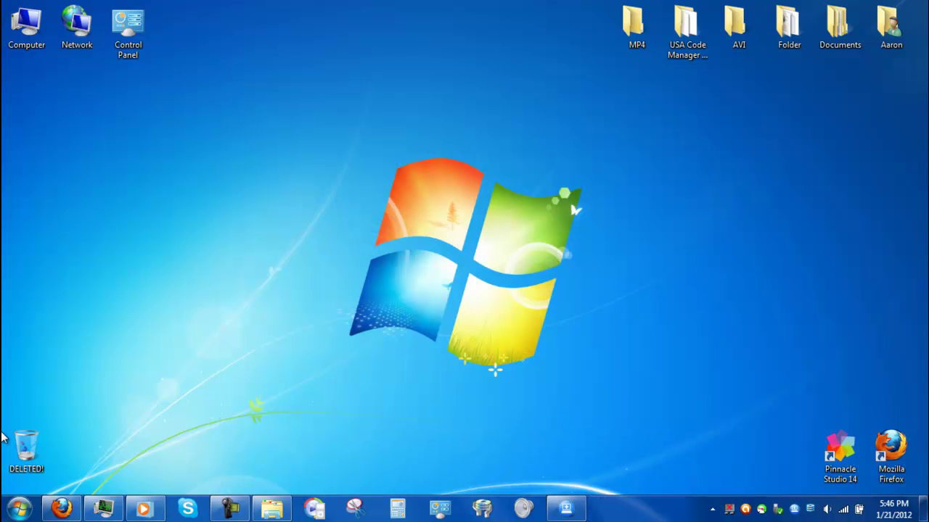
Open Garena, choose Garena Server 1, and log in with the remembered account.
left_click(19, 508)
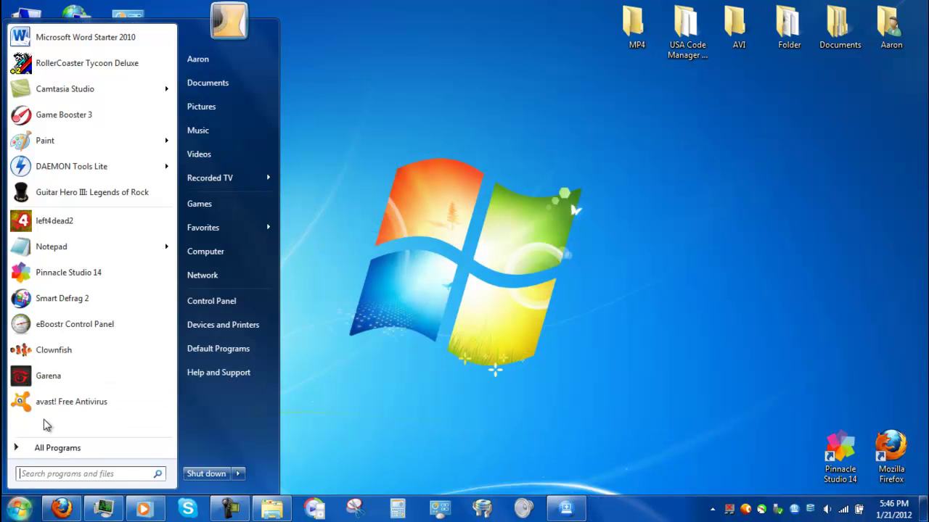
left_click(65, 384)
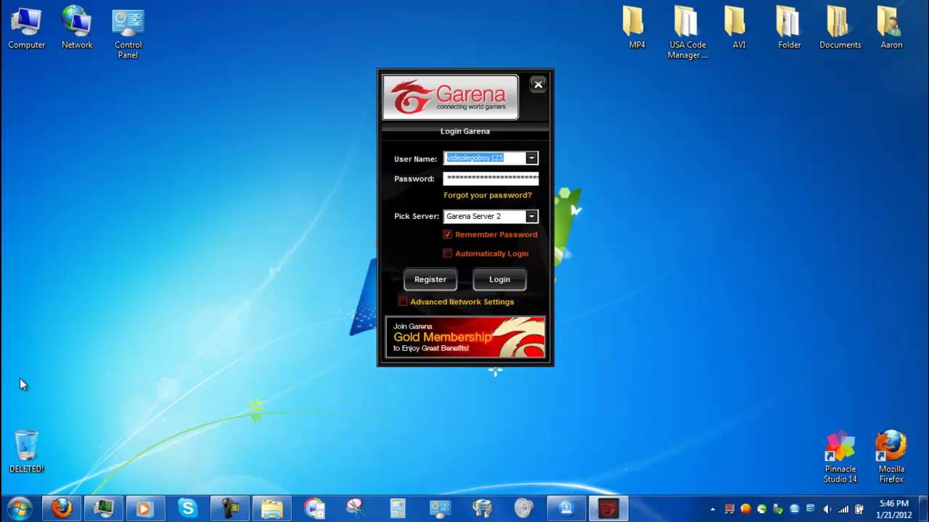
left_click(522, 217)
left_click(531, 220)
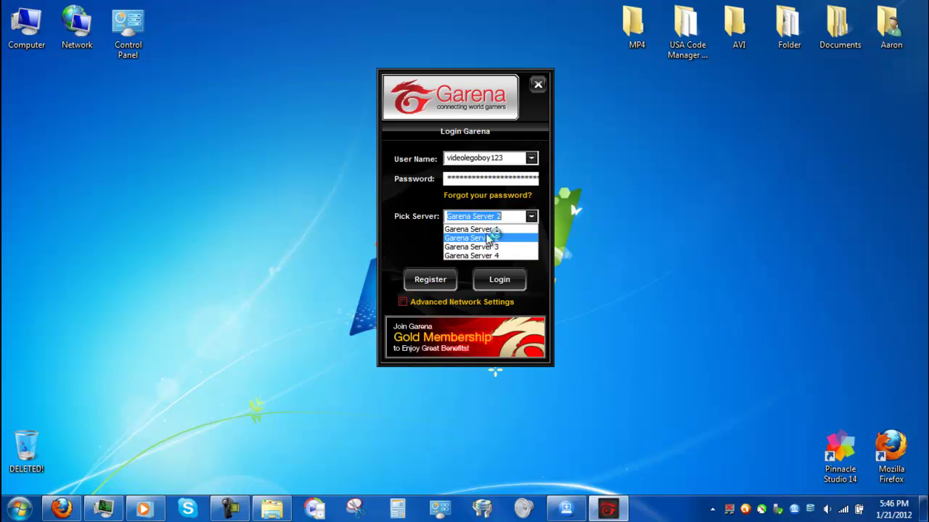
left_click(484, 230)
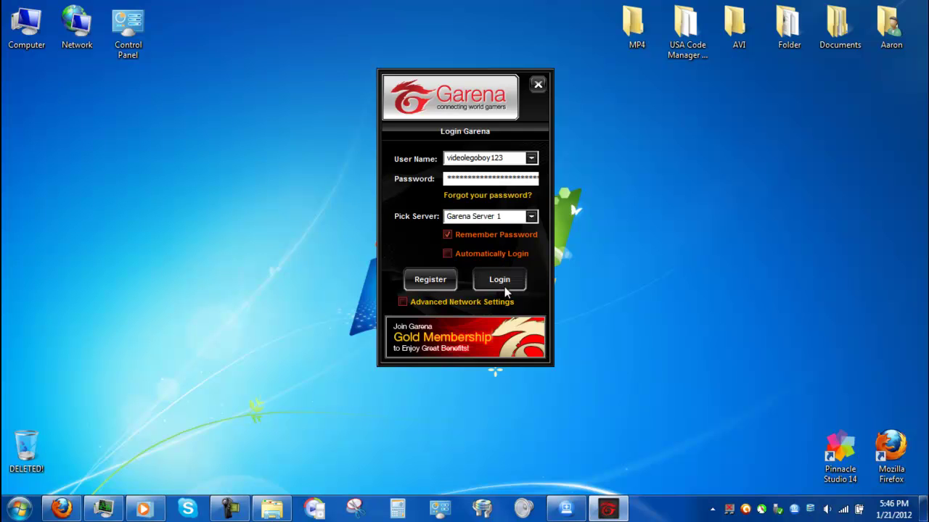
left_click(506, 289)
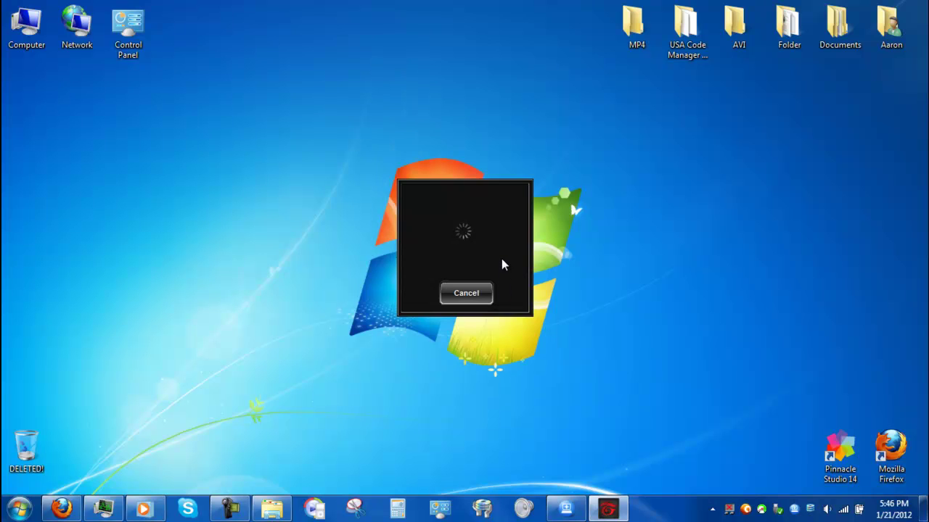
left_click(712, 509)
left_click(642, 403)
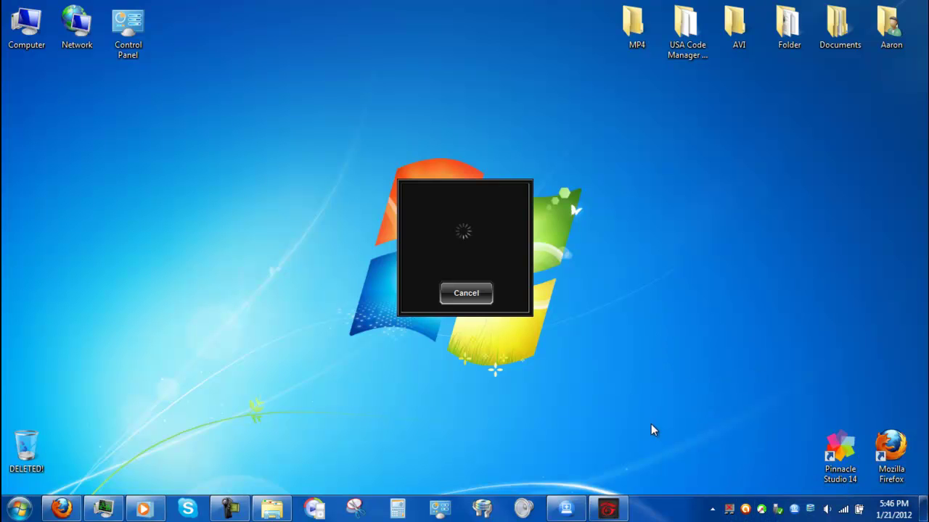
left_click(230, 509)
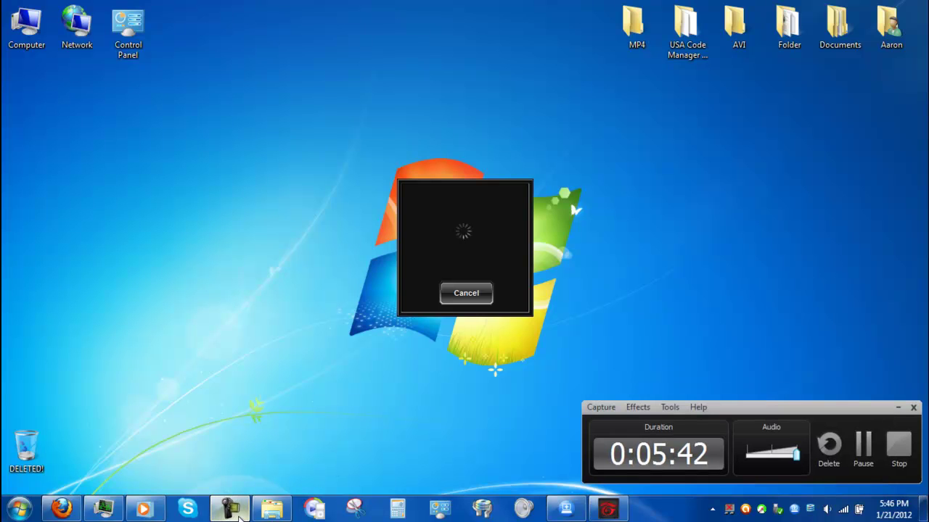
left_click(902, 409)
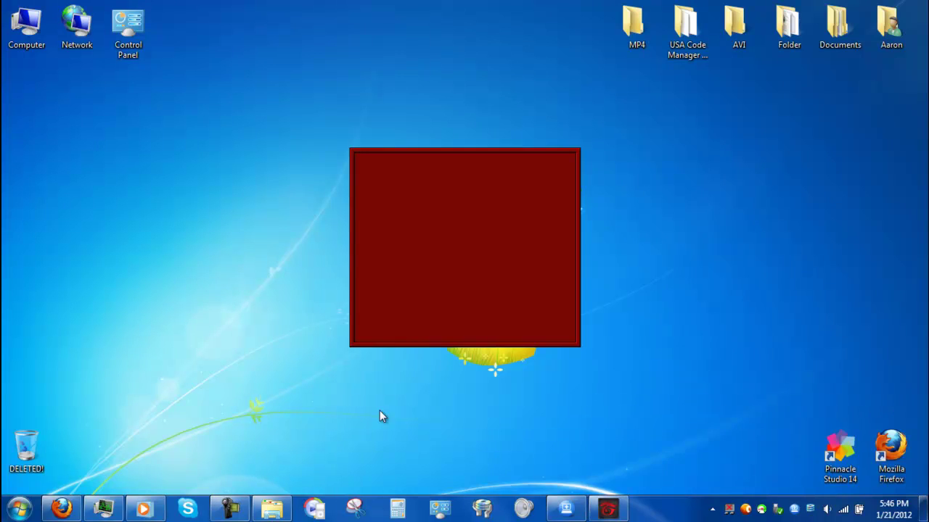
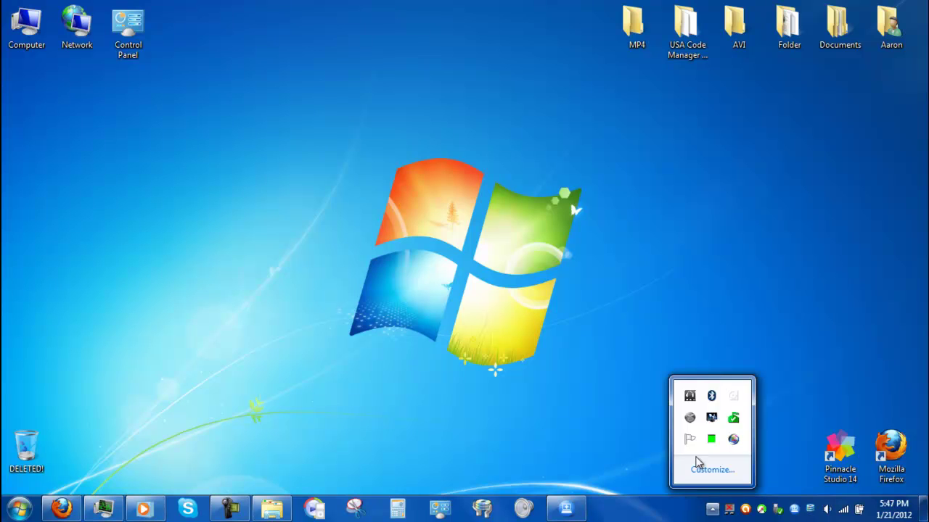
Look through the Task Manager's process list for the Garena process and minimize the window again.
left_click(217, 440)
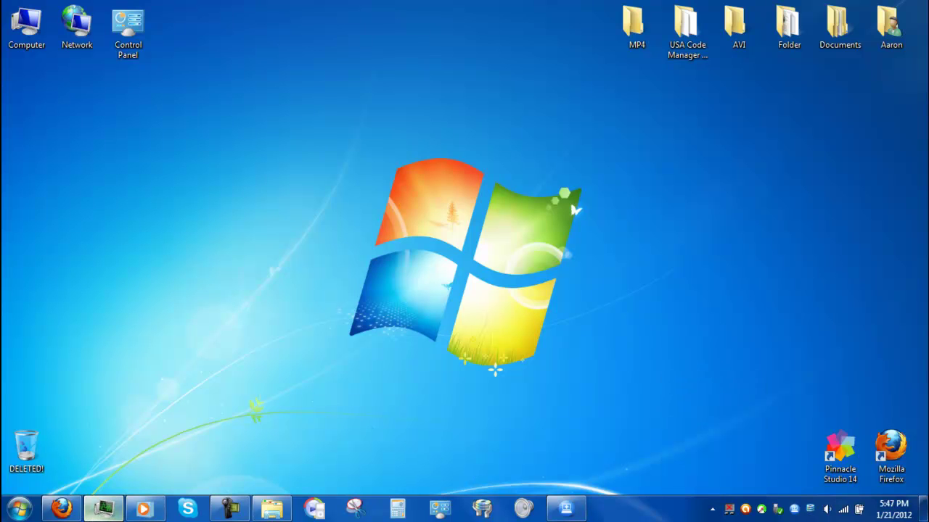
left_click(104, 507)
left_click(138, 82)
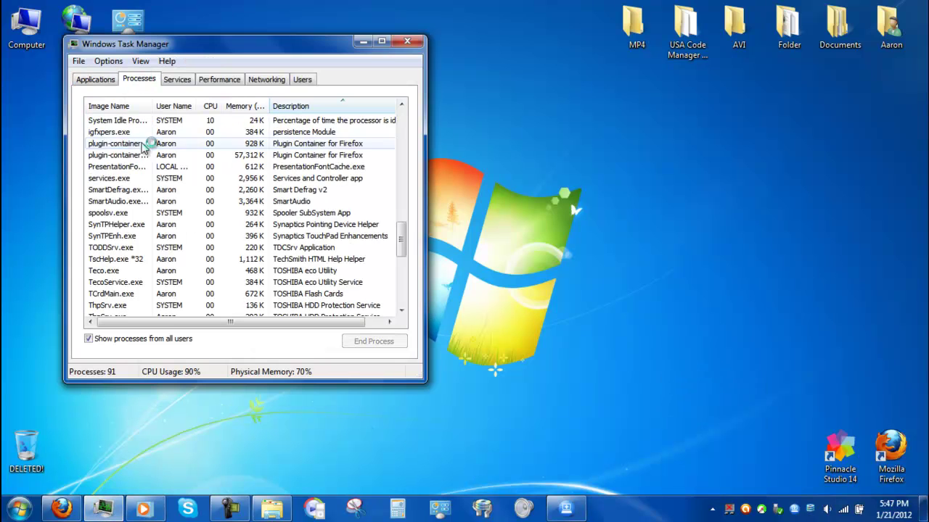
scroll(176, 234, "up", 10)
scroll(163, 261, "up", 7)
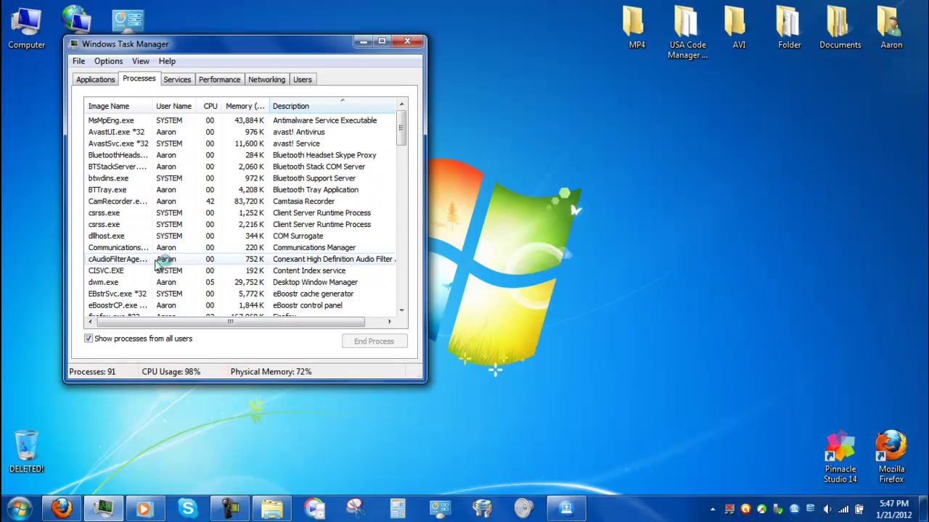
scroll(298, 290, "down", 3)
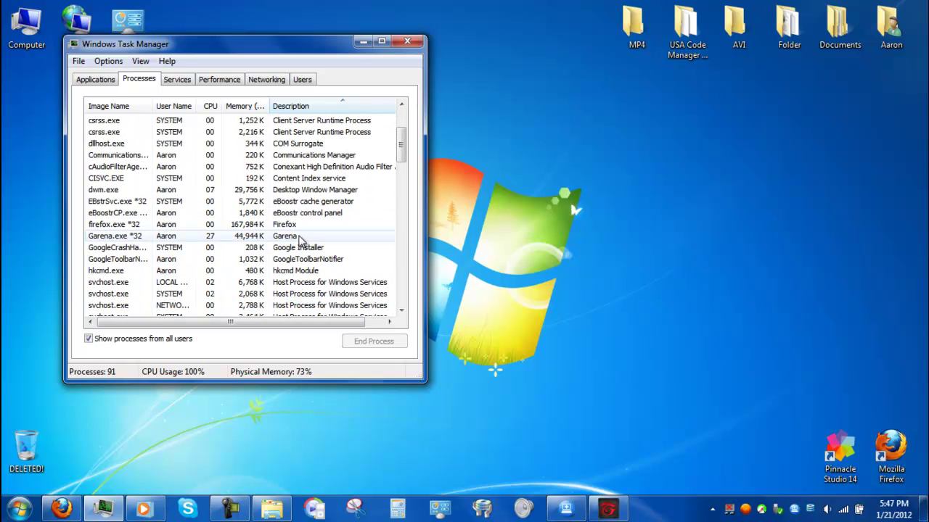
left_click(362, 42)
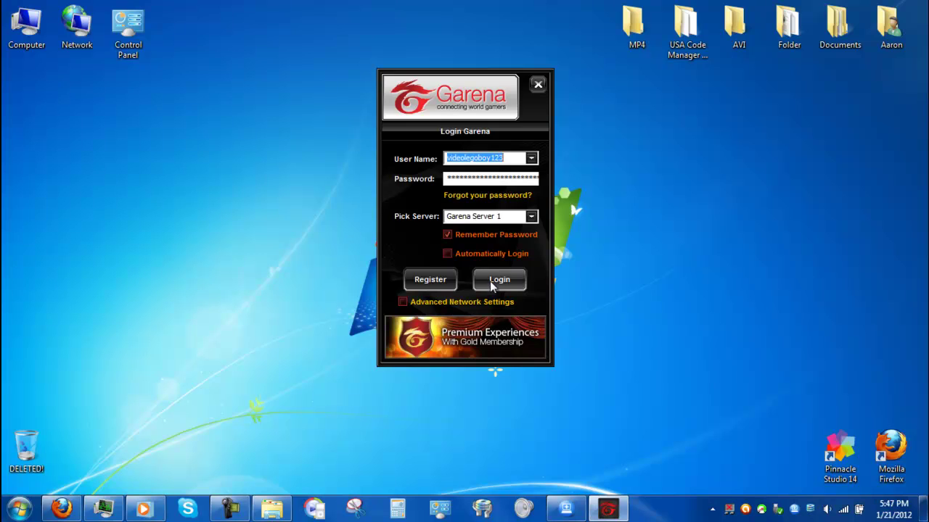
Log in to Garena with the remembered account and open the Left 4 Dead 2 lobby from the LAN games.
left_click(490, 281)
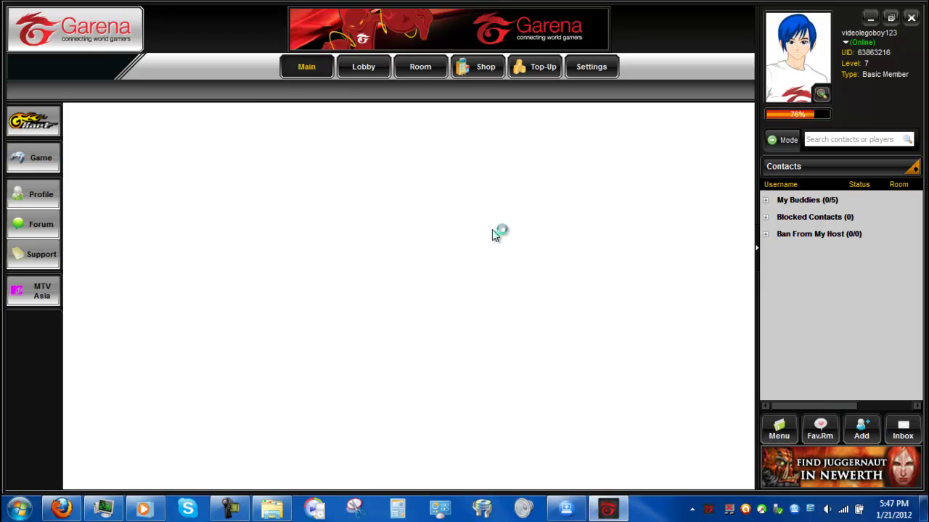
left_click(33, 158)
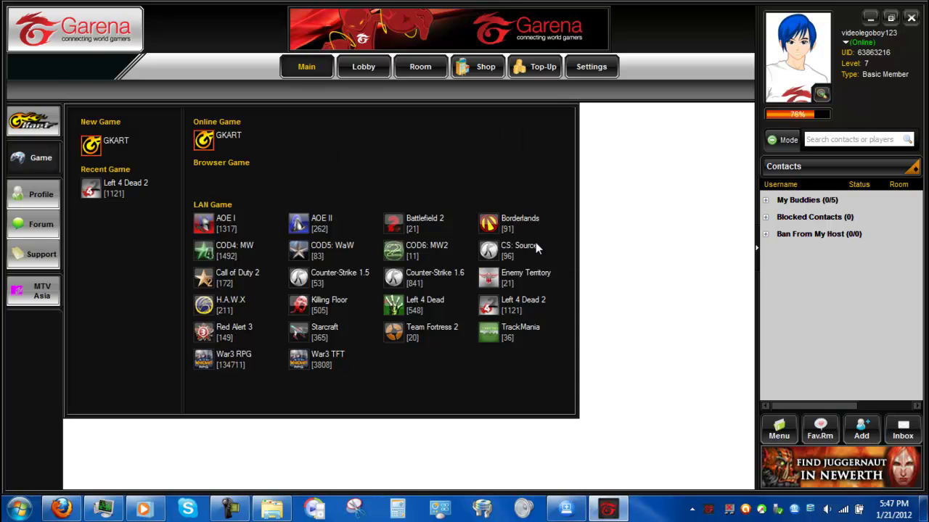
double_click(493, 309)
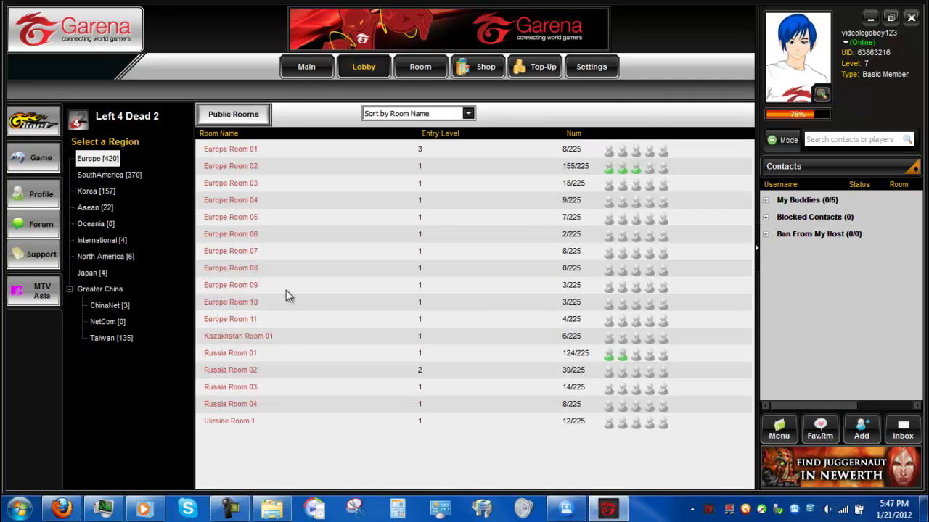
Compare the Left 4 Dead 2 public rooms of the North America, Europe and South America regions.
left_click(135, 259)
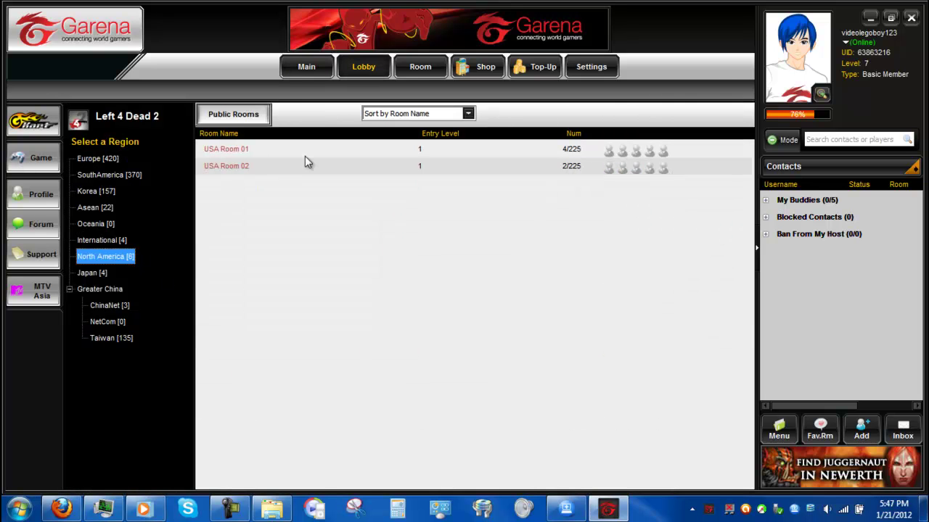
left_click(346, 147)
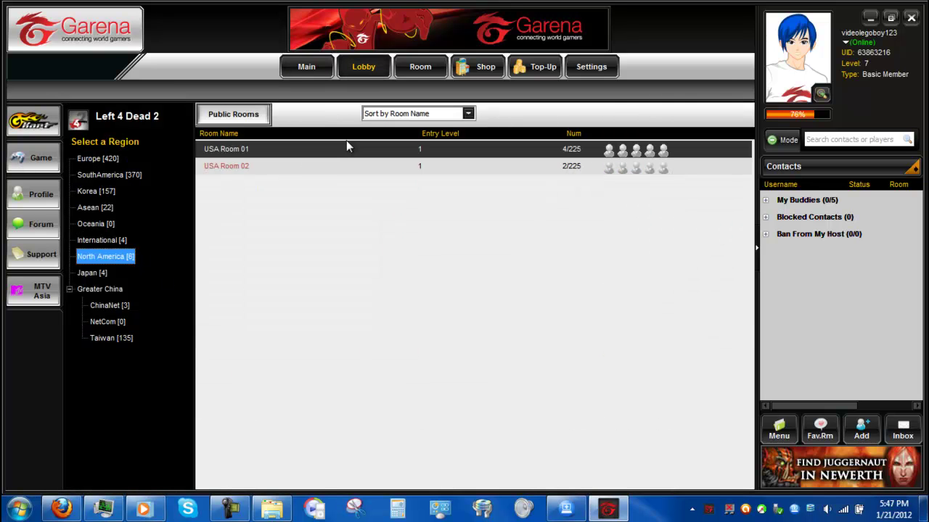
left_click(114, 160)
left_click(117, 174)
left_click(112, 161)
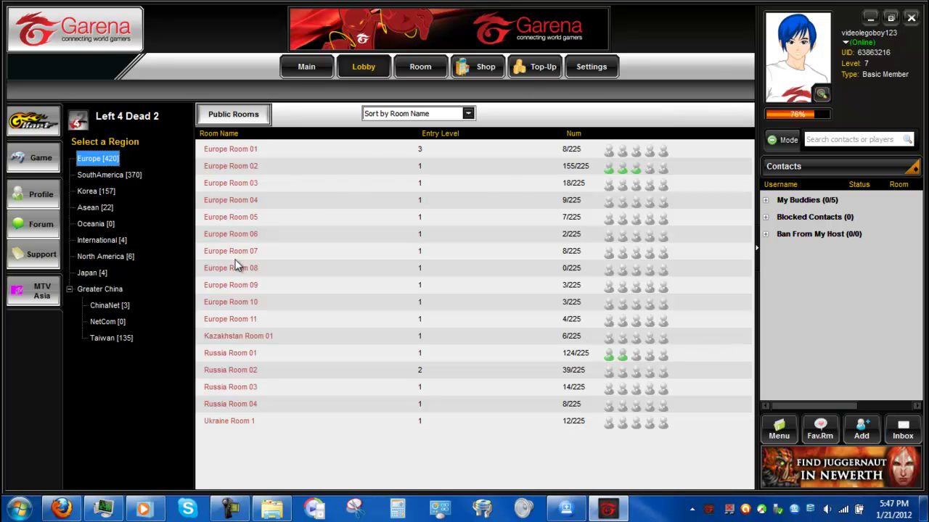
Join USA Room 01 in the North America region and highlight the patch, updater and help links in its welcome message.
left_click(105, 257)
left_click(488, 155)
double_click(488, 155)
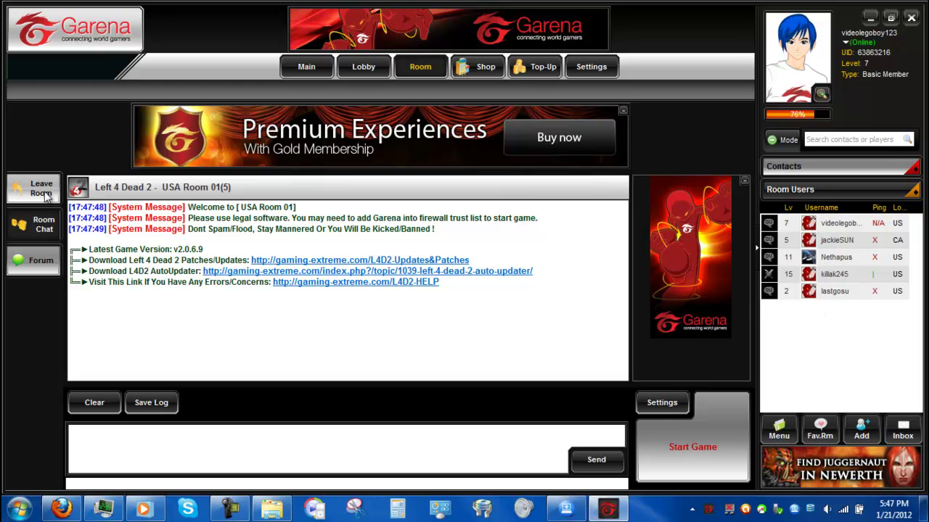
left_click_drag(525, 341, 370, 258)
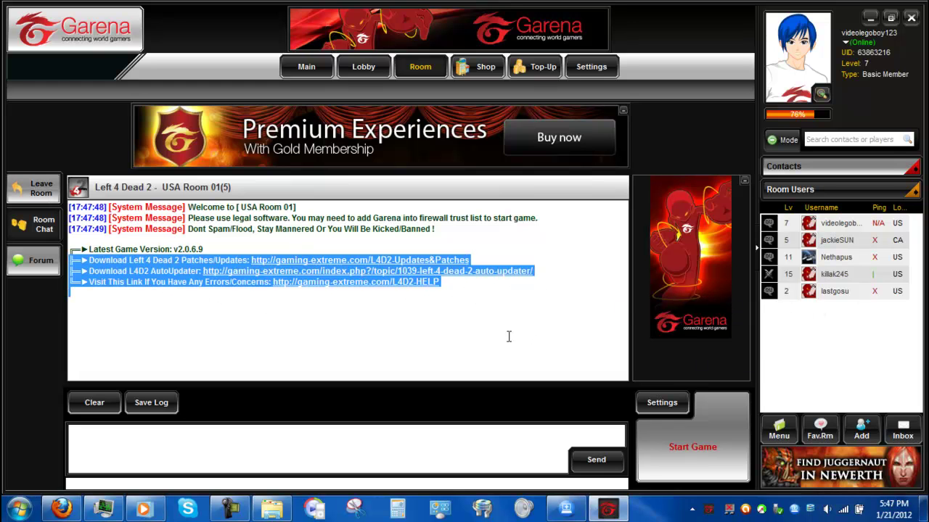
left_click_drag(508, 336, 509, 336)
In the room's game settings, set the Left 4 Dead 2 executable to left4dead2 from Program Files (x86)\Left 4 Dead 2\Left 4 Dead 2.
left_click(664, 404)
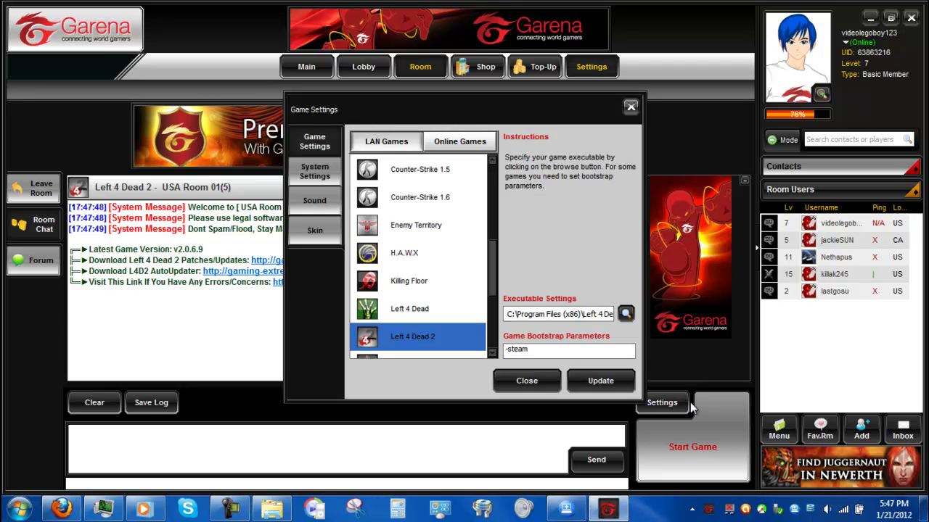
left_click(625, 315)
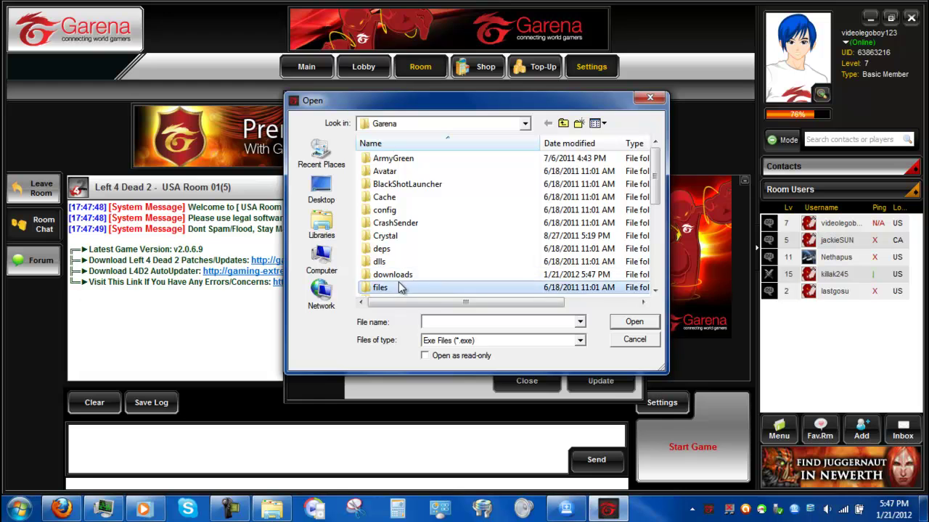
scroll(399, 283, "down", 3)
scroll(398, 288, "down", 2)
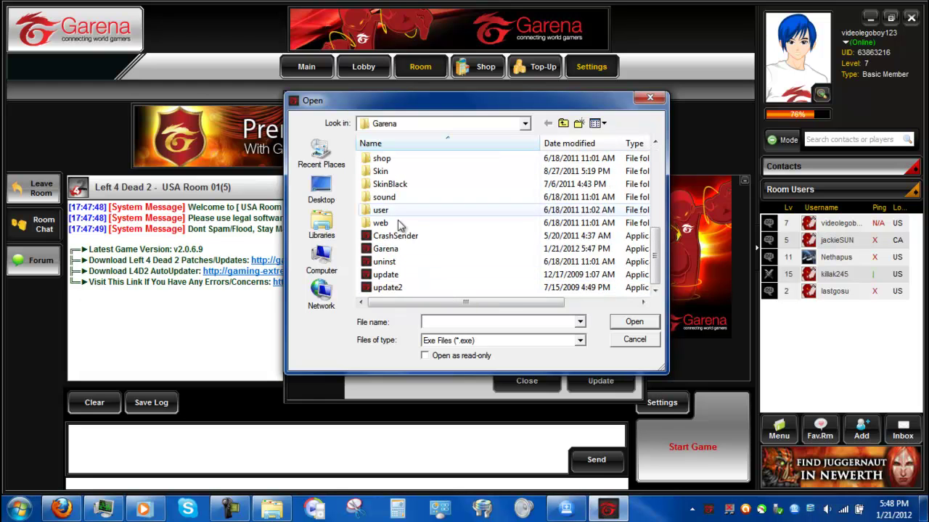
left_click(563, 123)
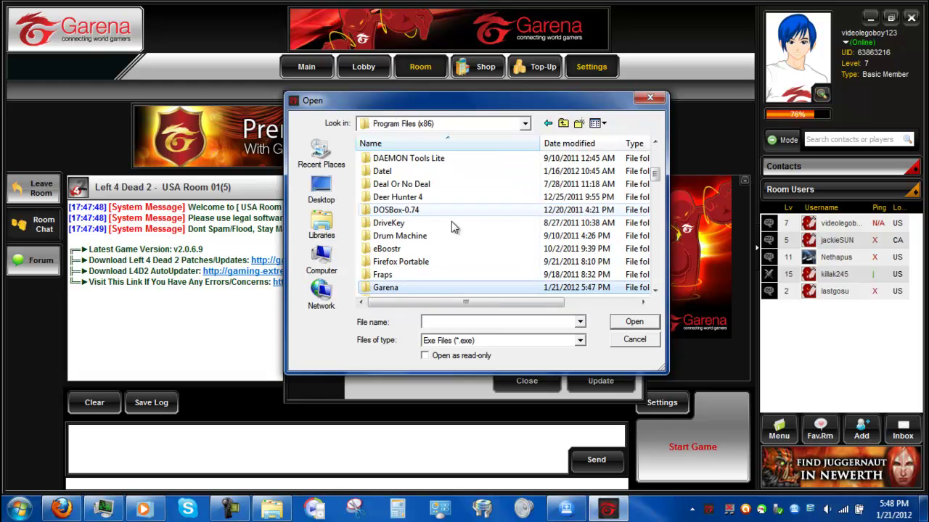
scroll(422, 272, "down", 6)
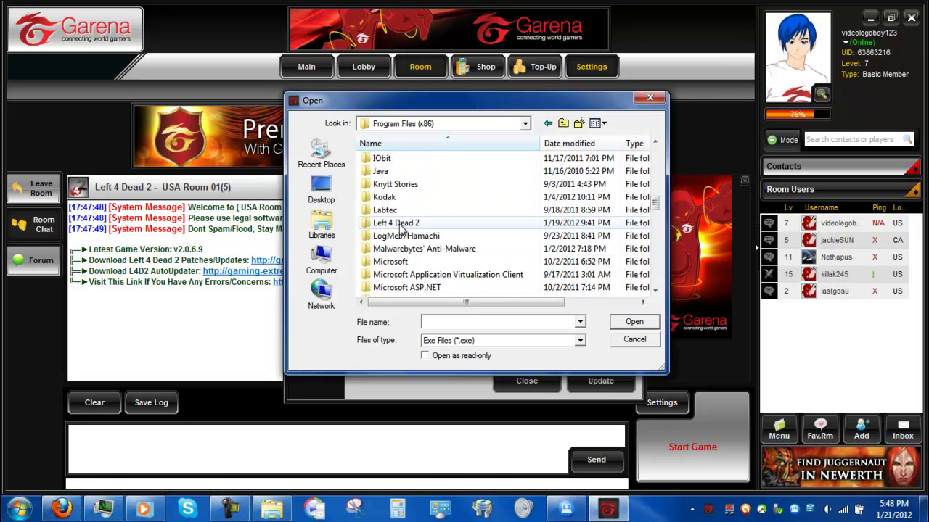
double_click(399, 222)
double_click(395, 158)
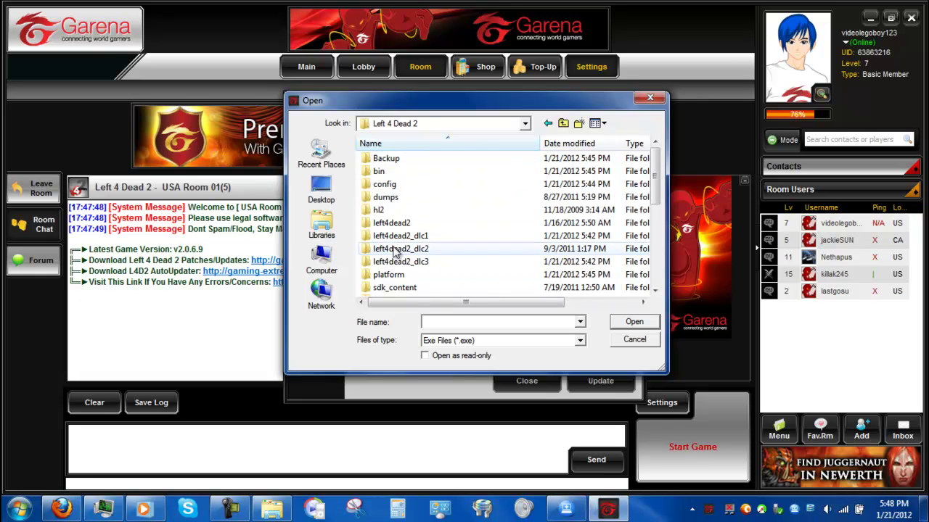
scroll(398, 249, "down", 5)
left_click(410, 198)
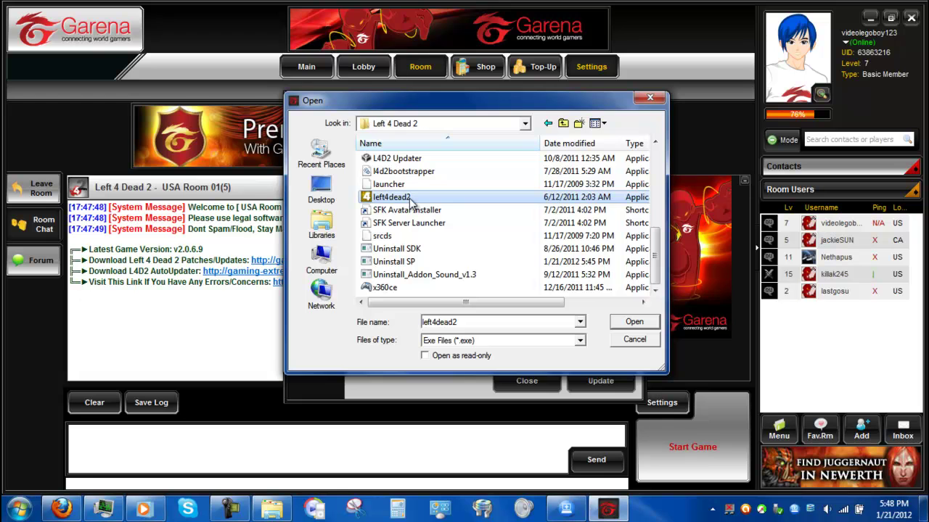
left_click(633, 322)
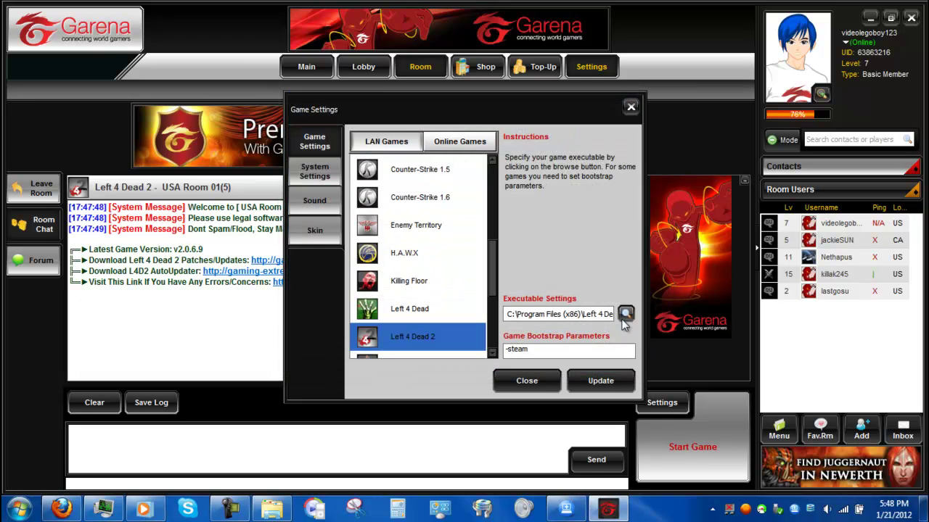
Keep -steam as the game bootstrap parameter, update the game settings and close them.
double_click(545, 352)
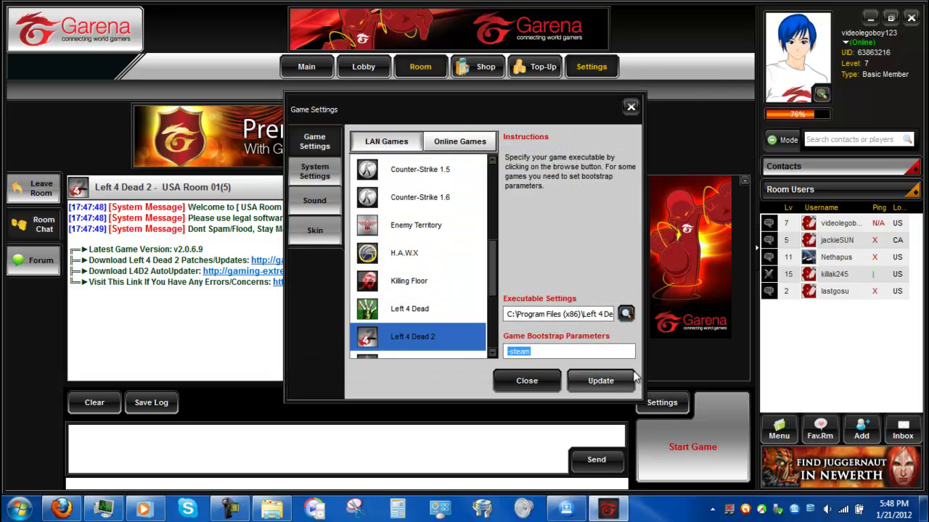
left_click(601, 380)
left_click(464, 276)
left_click(508, 380)
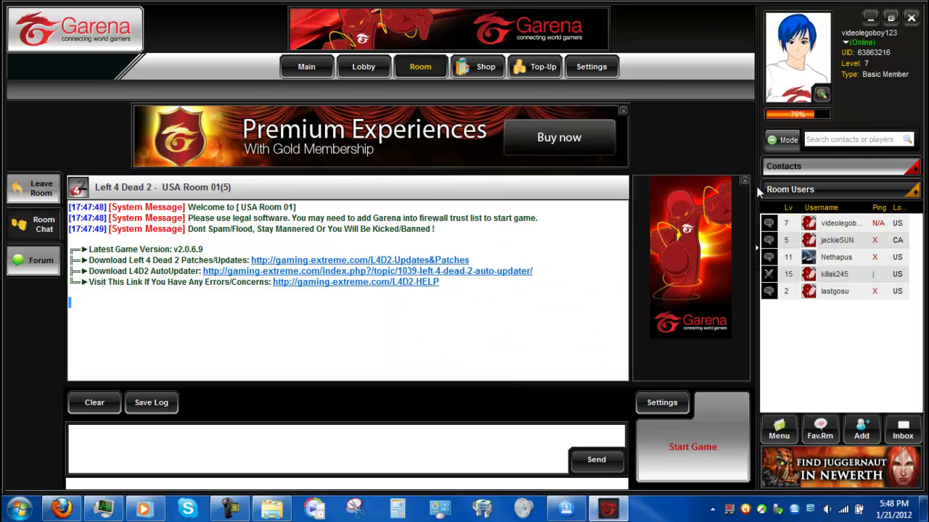
left_click(872, 17)
left_click(224, 513)
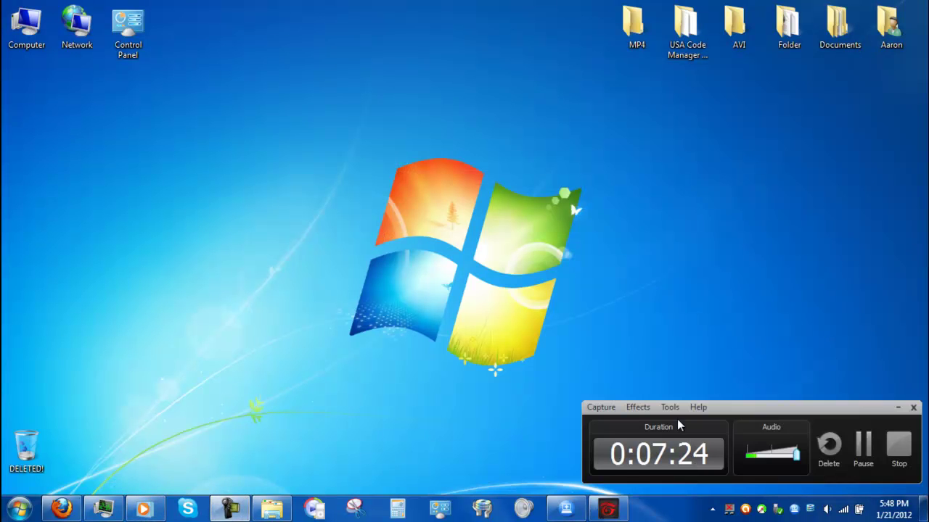